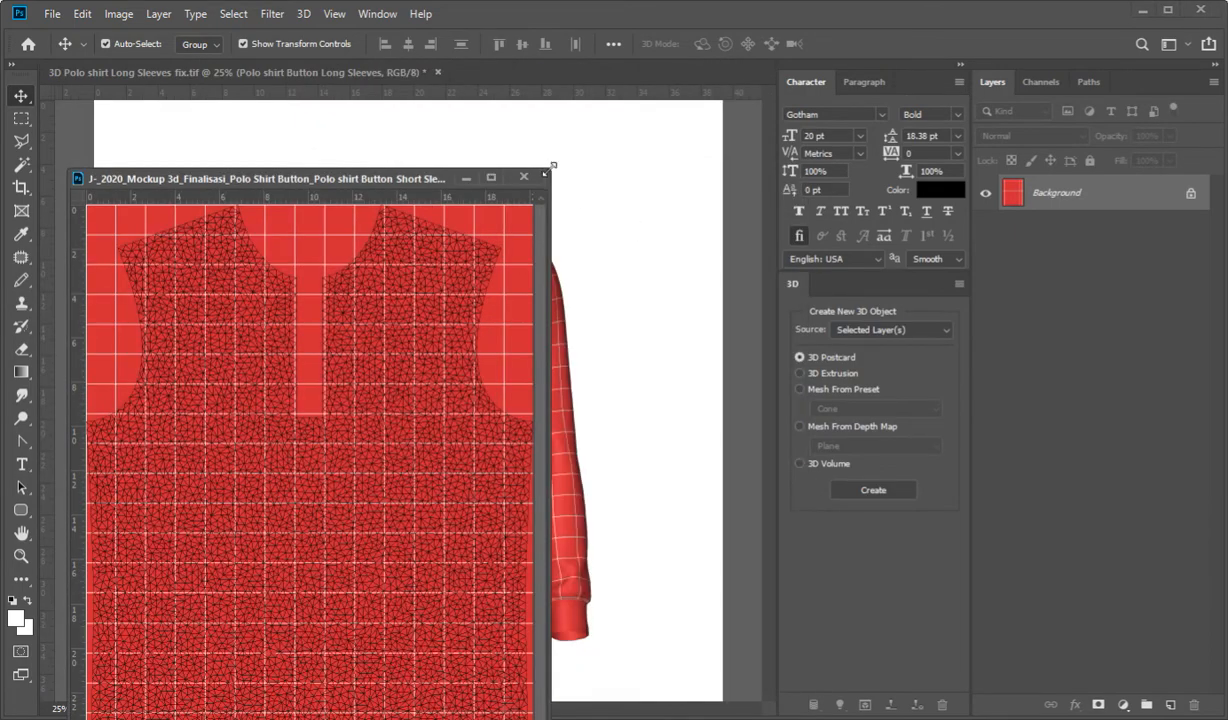
- Arrange the front texture in a small floating window over the shirt and fit the whole texture inside it
drag(284, 387, 567, 154)
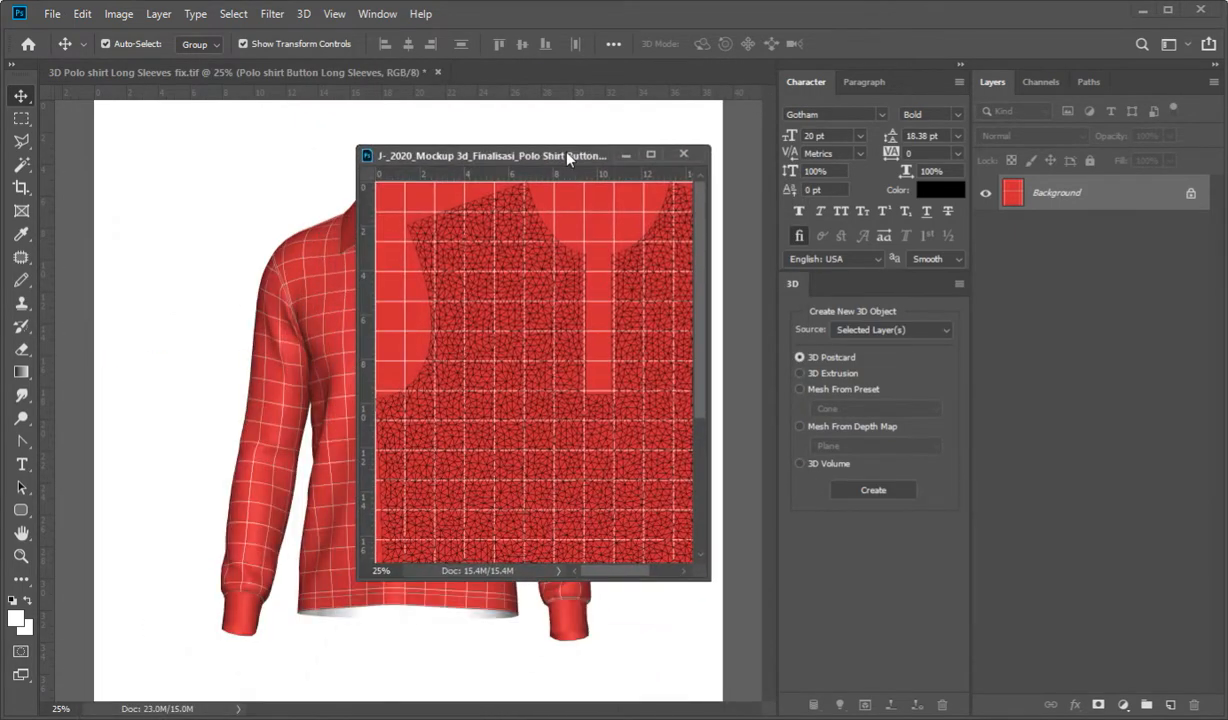
key(ctrl+0)
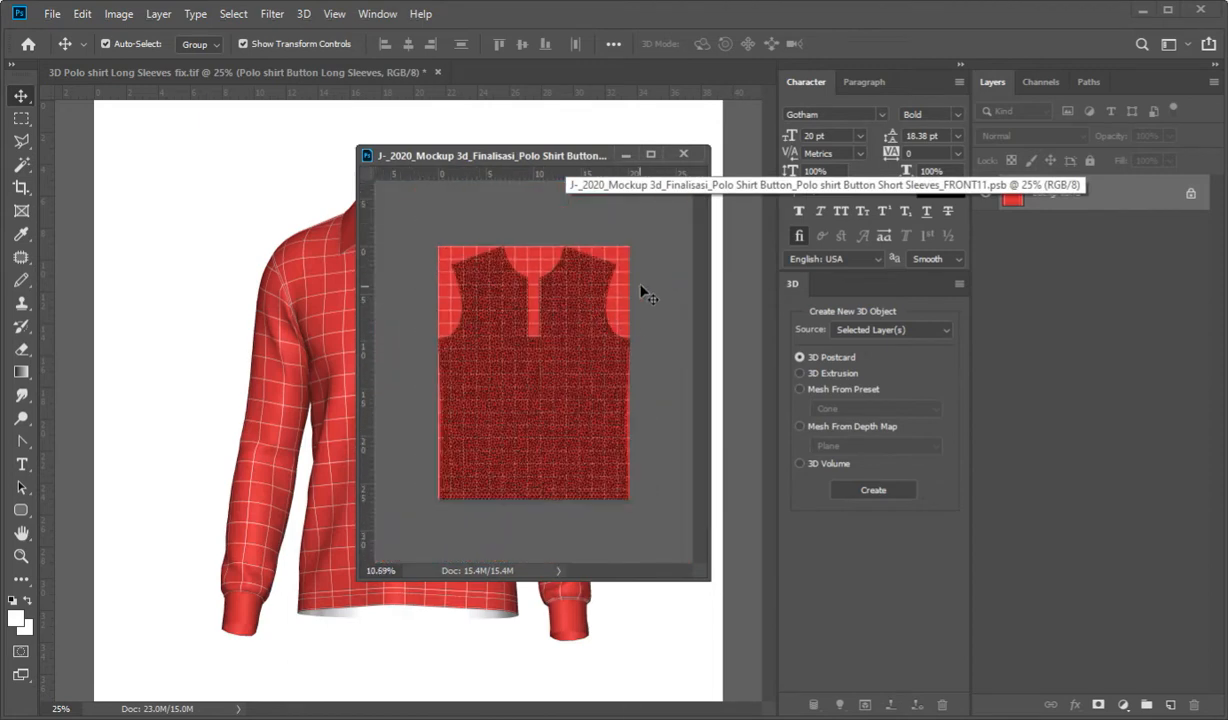
drag(564, 156, 631, 285)
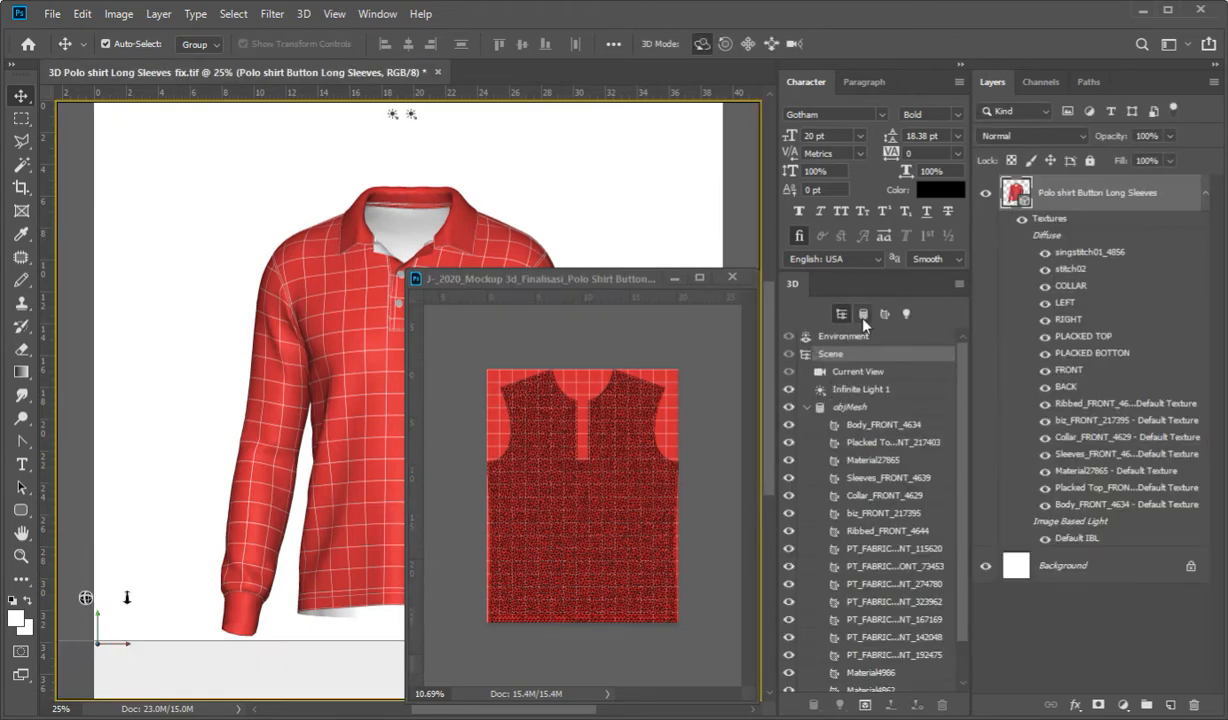
- Show the front texture's 3D Paint properties in full and toggle its UV overlay off and on
click(822, 375)
click(828, 408)
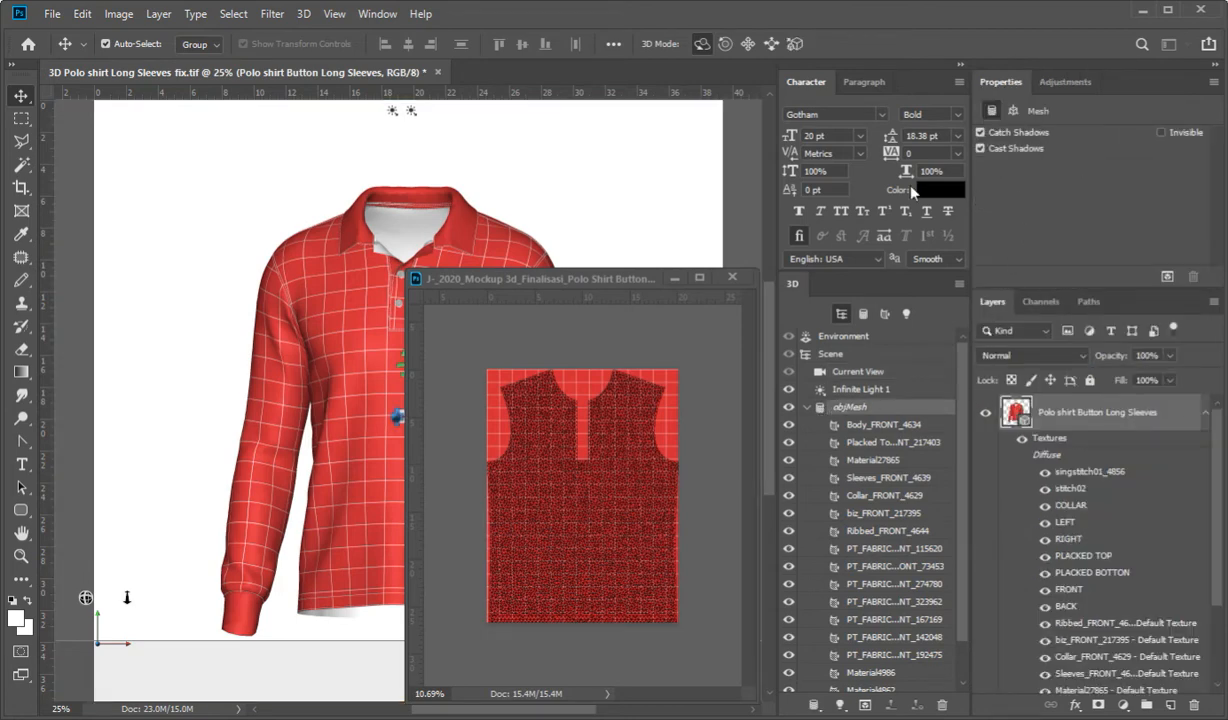
click(636, 317)
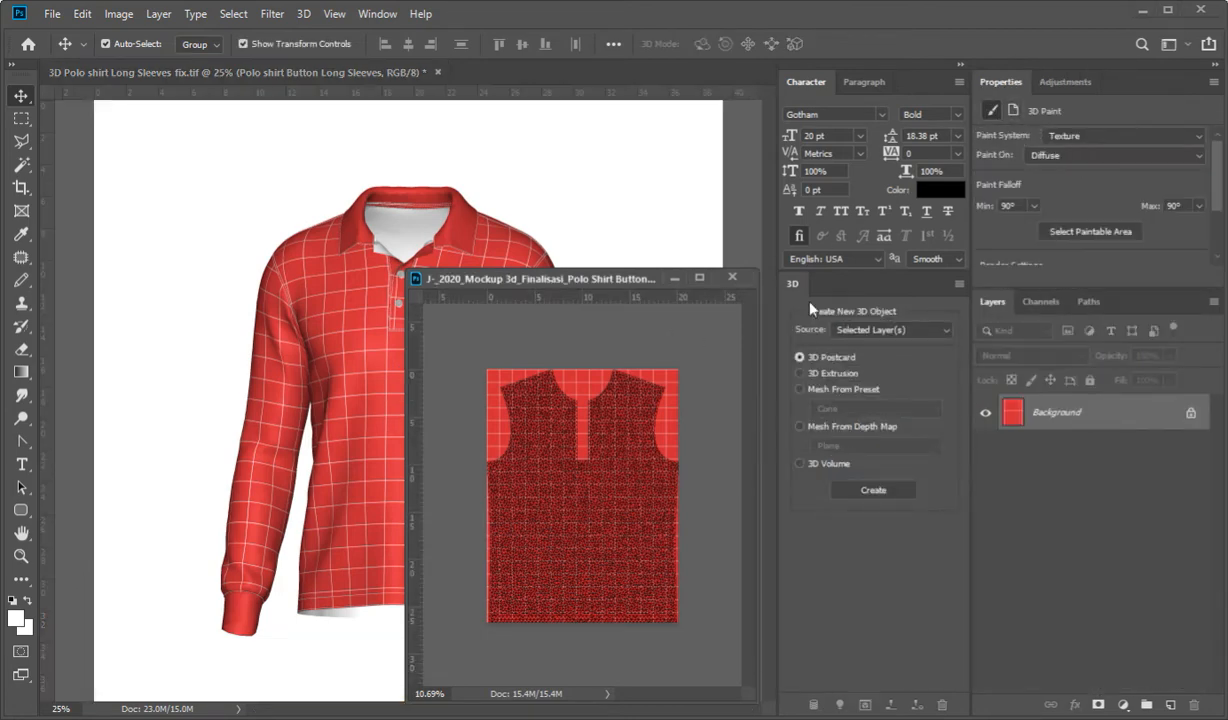
drag(1222, 204, 1222, 261)
drag(1147, 290, 1151, 425)
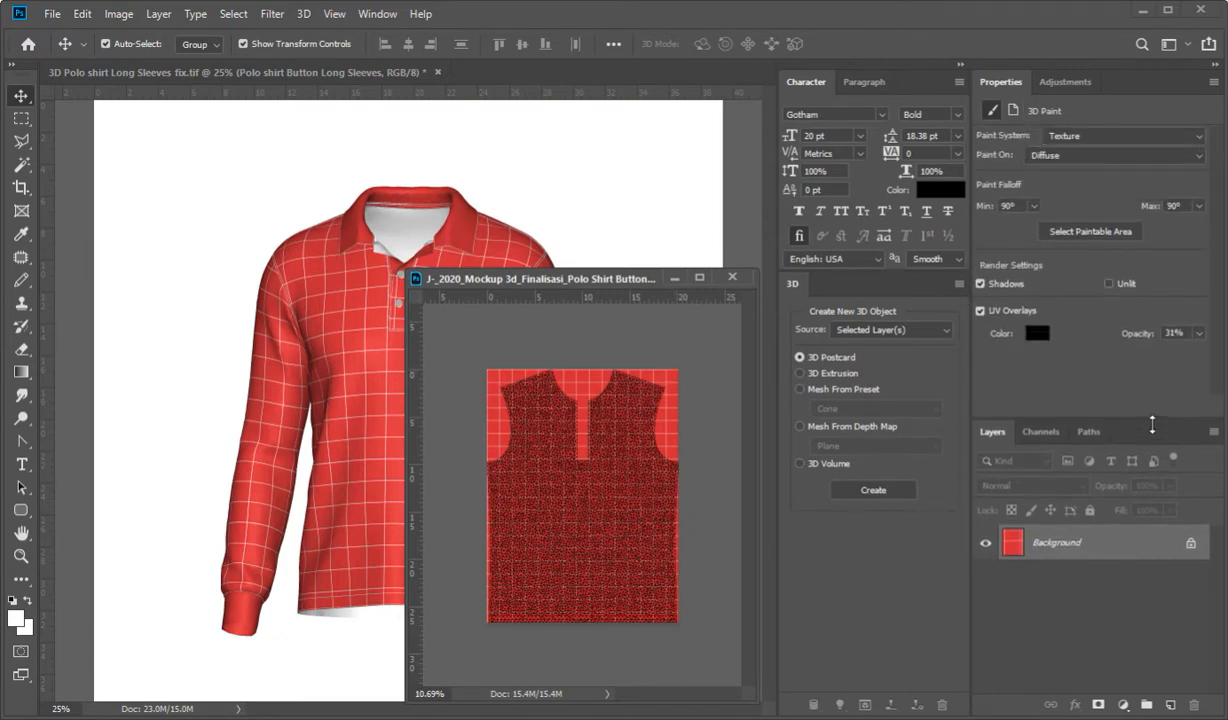
click(982, 311)
click(982, 311)
- Set the front texture's UV overlay colour to white and its opacity to 22%
drag(643, 279, 704, 158)
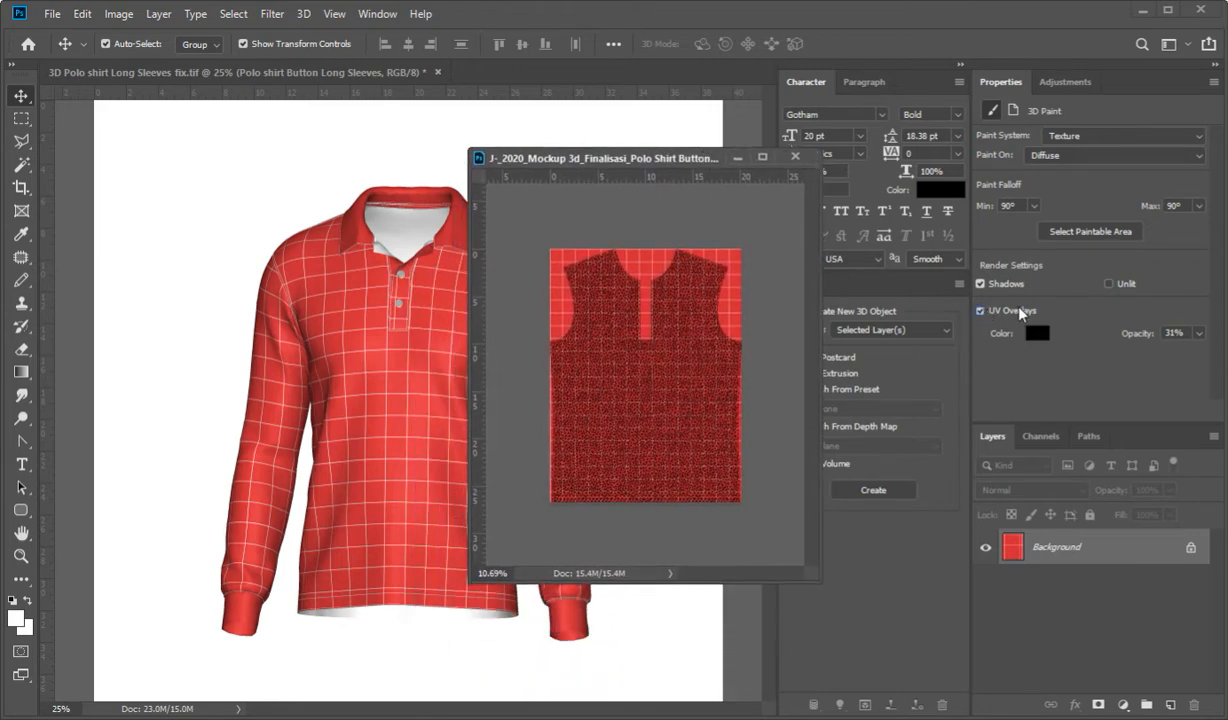
click(1034, 338)
drag(1185, 225, 1117, 167)
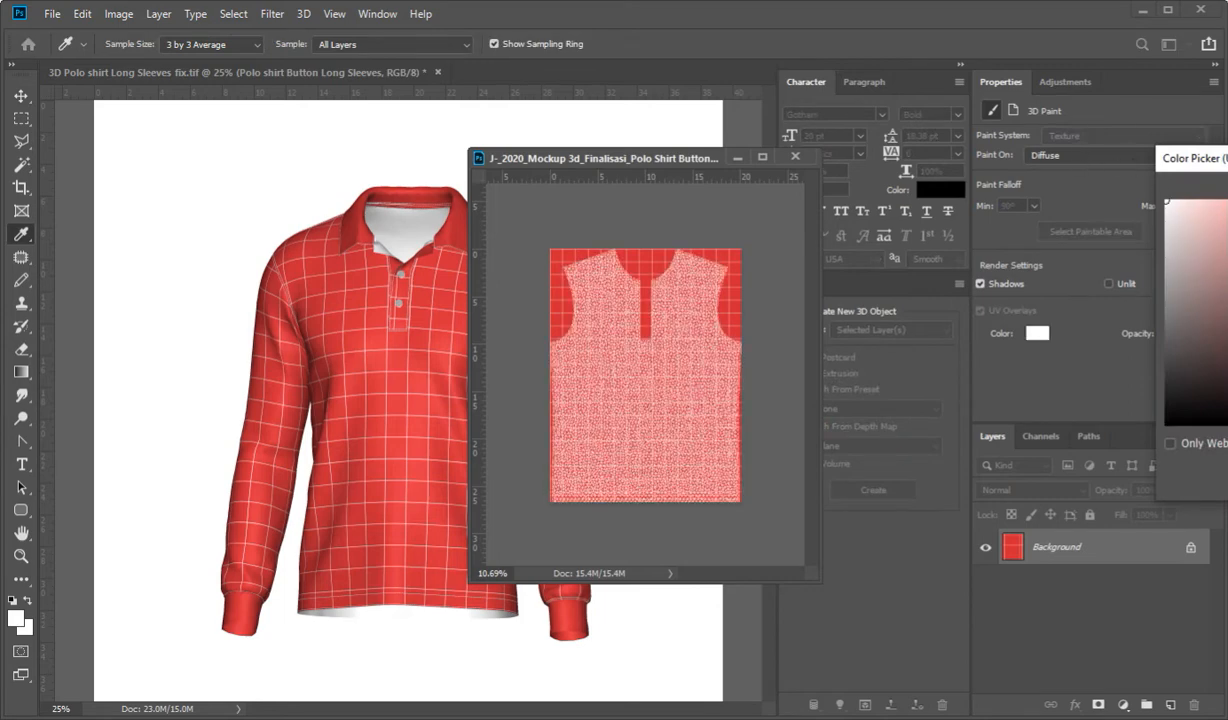
key(Return)
drag(1199, 335, 1153, 362)
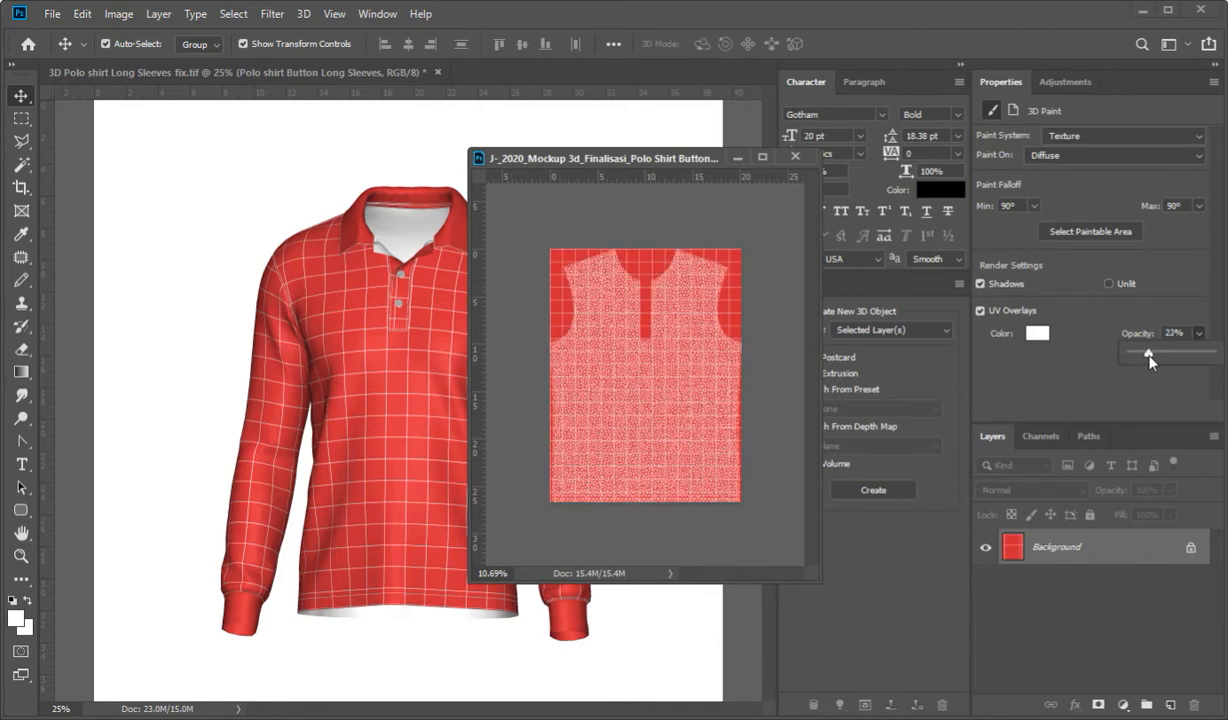
- Toggle the UV overlay and try red and black as overlay colours on the front texture
click(1023, 325)
click(986, 313)
click(986, 313)
click(1037, 333)
click(1226, 424)
click(1226, 215)
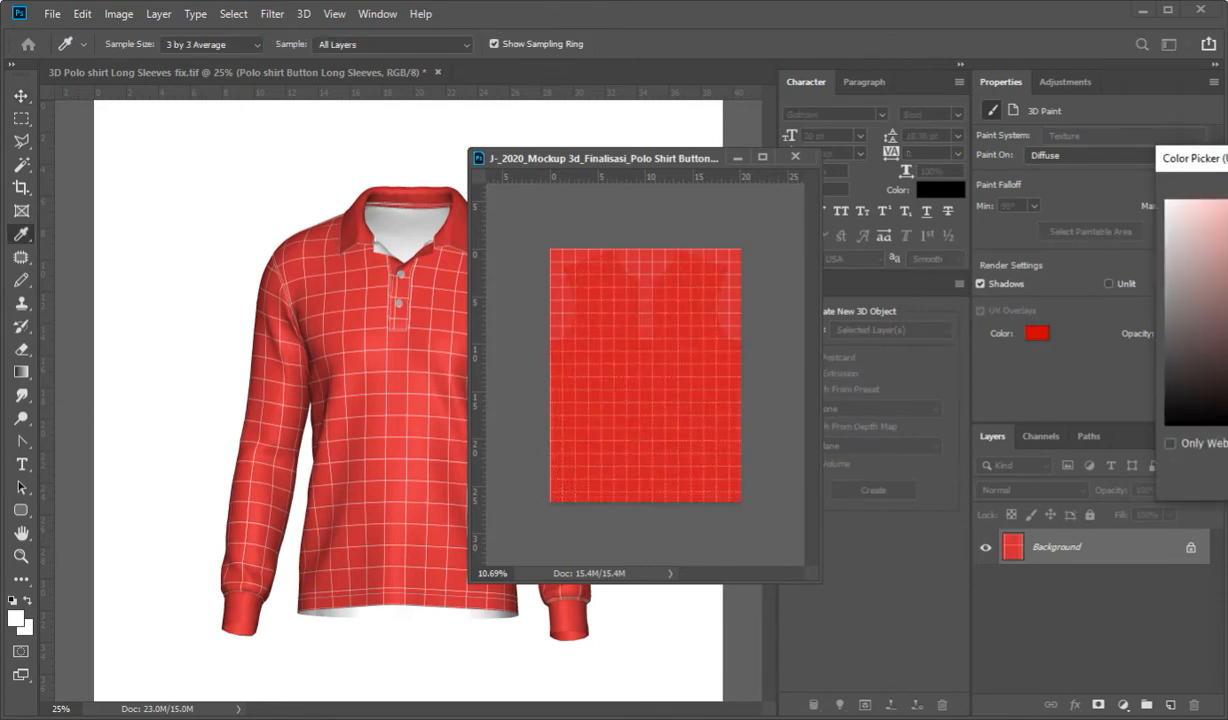
click(1226, 350)
click(1226, 325)
click(1226, 424)
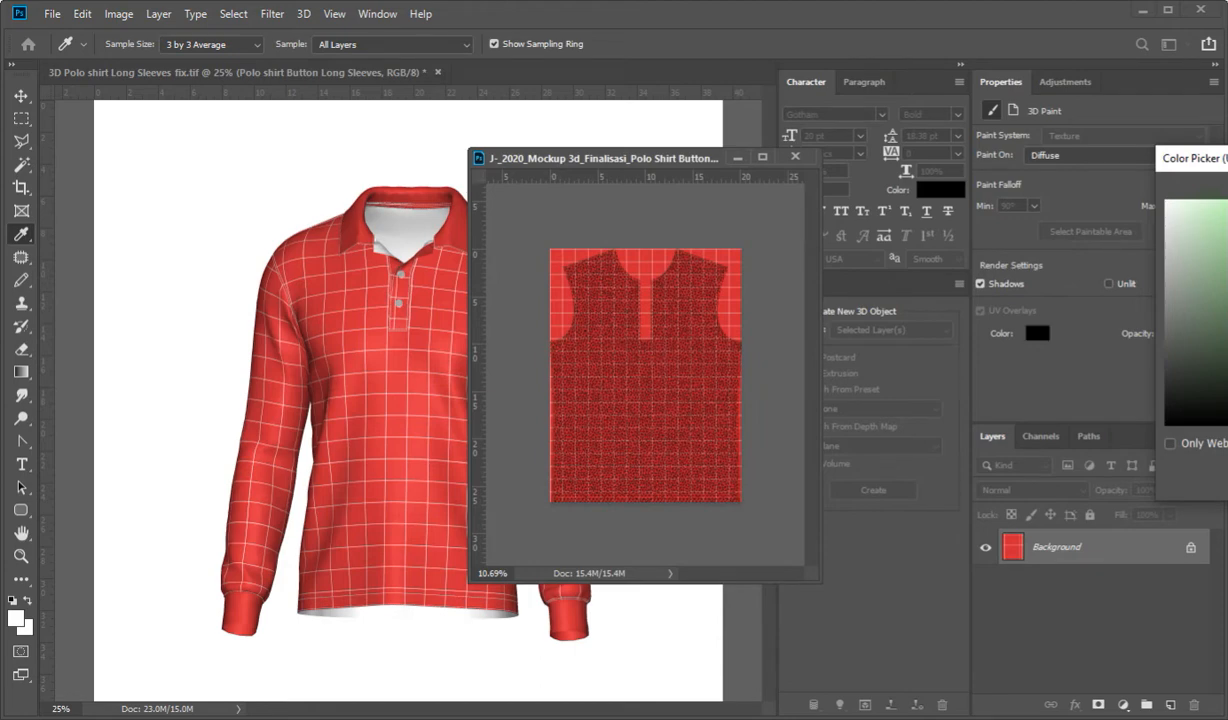
- Try a blue UV overlay on the front texture and accept white (ffffff) as the overlay colour
drag(1226, 160, 959, 386)
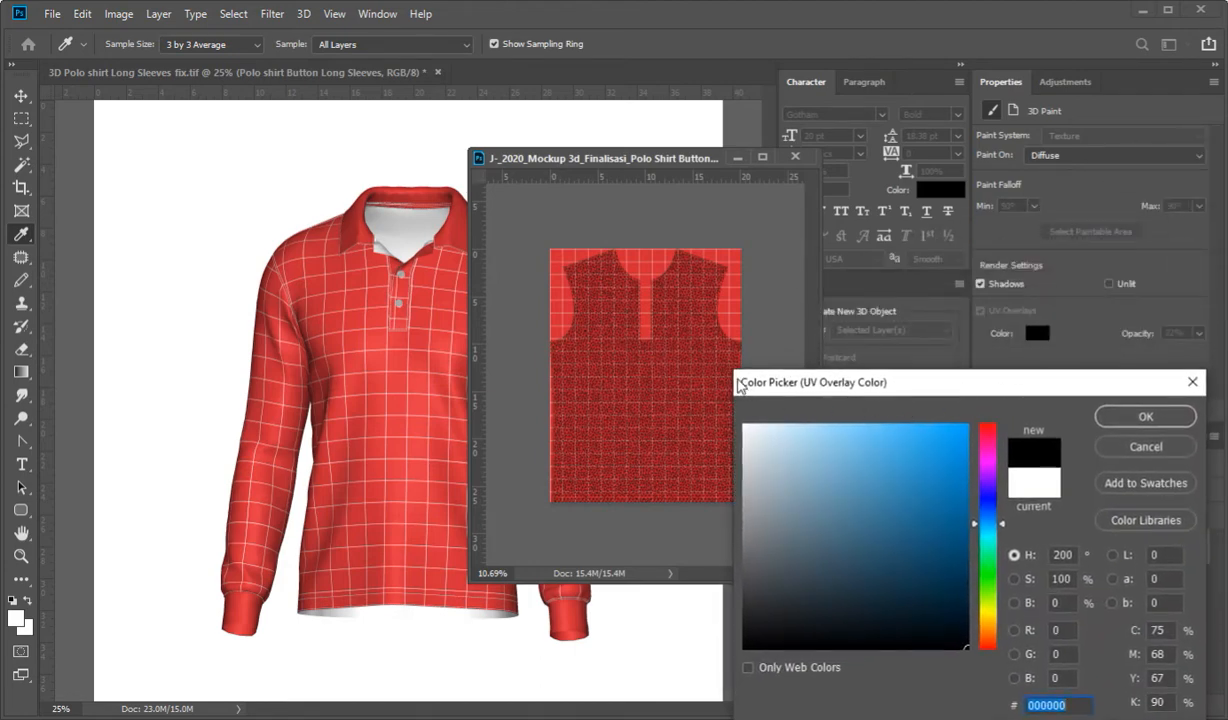
text(163b4e)
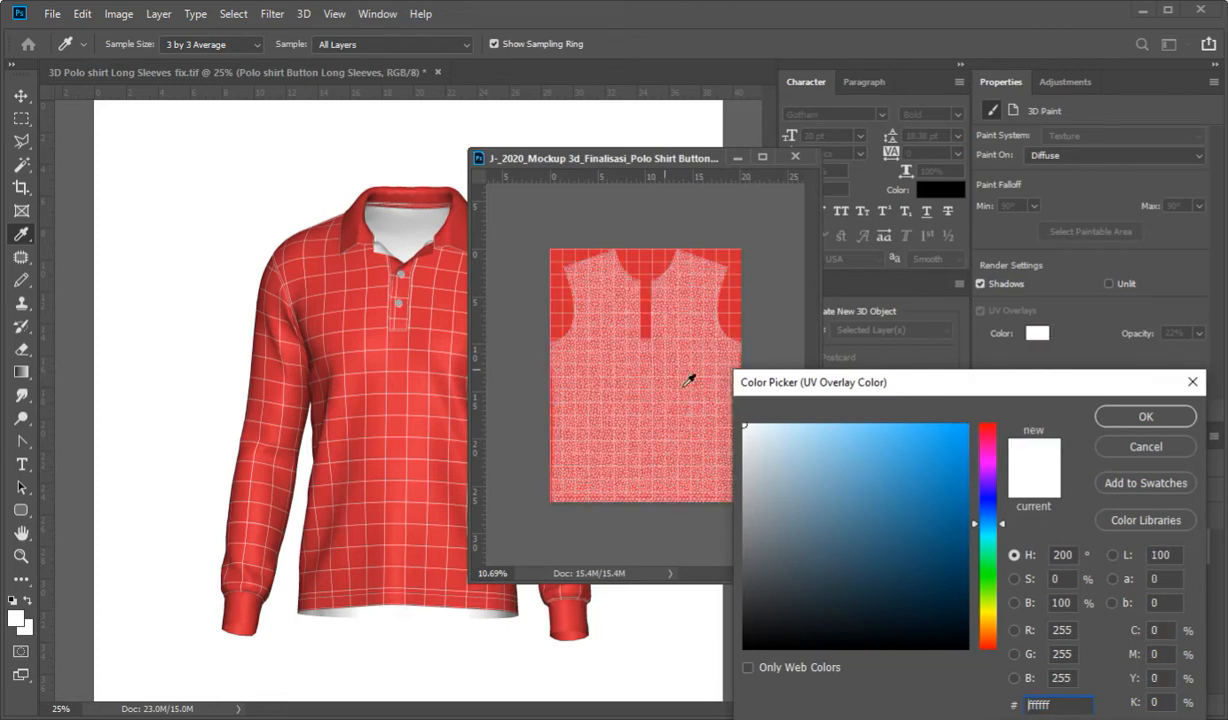
drag(1020, 681, 1022, 685)
drag(954, 595, 693, 392)
drag(918, 482, 1165, 383)
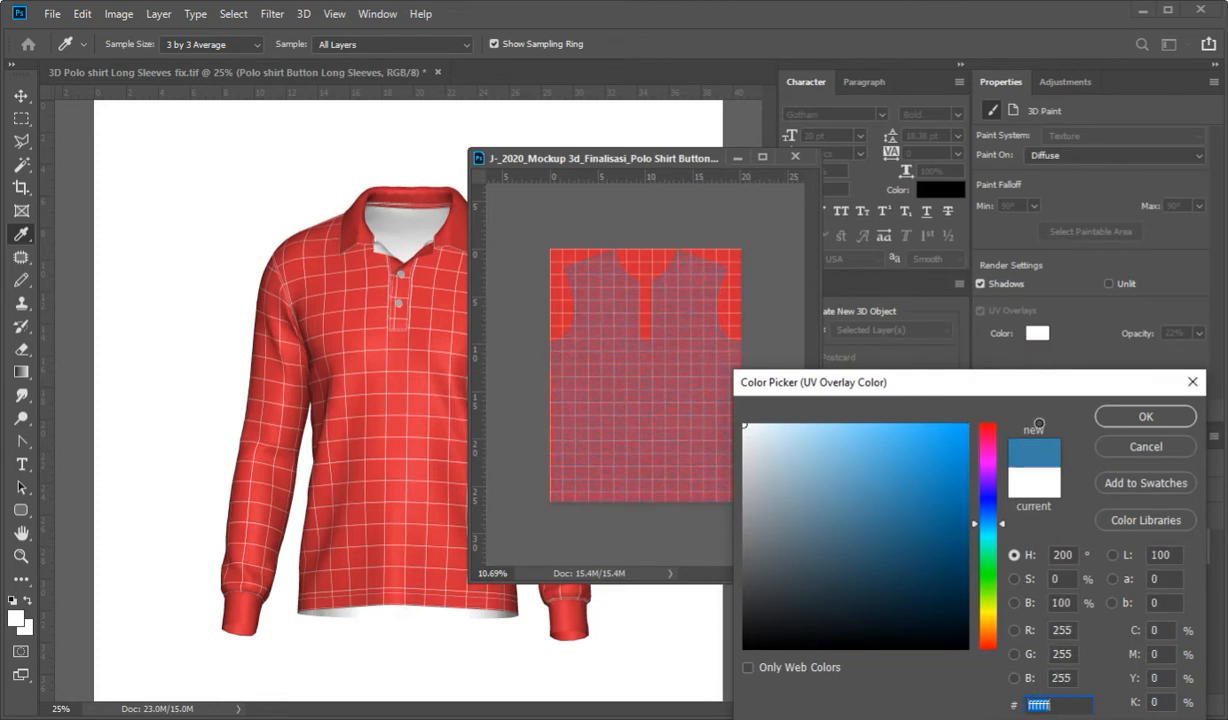
click(982, 465)
drag(924, 462, 535, 325)
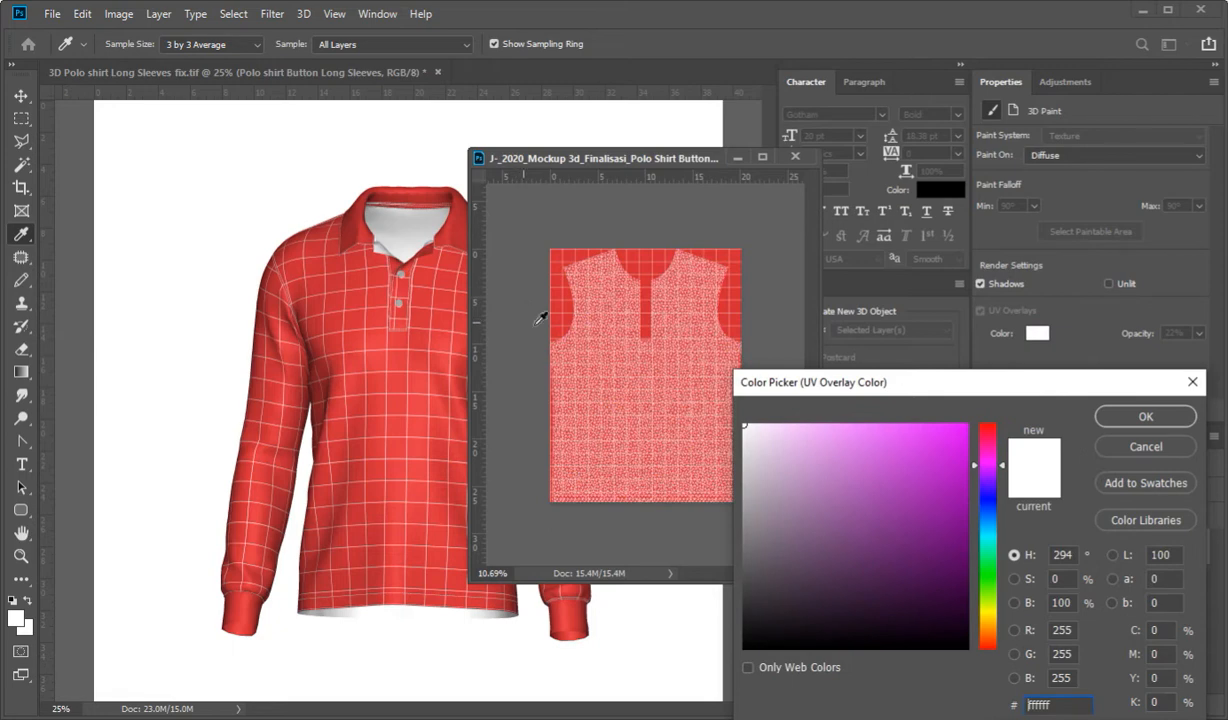
click(1131, 417)
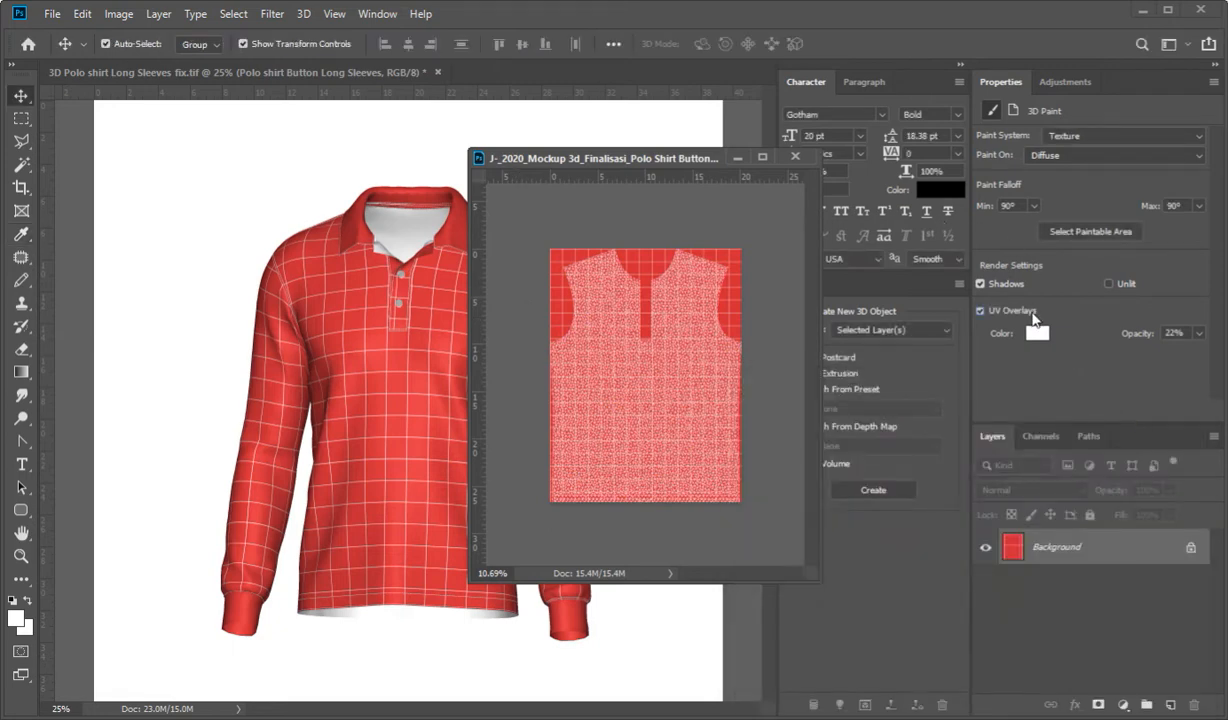
- Toggle the UV overlay off and on, and close the front texture, saving its changes
click(981, 311)
click(981, 311)
click(796, 158)
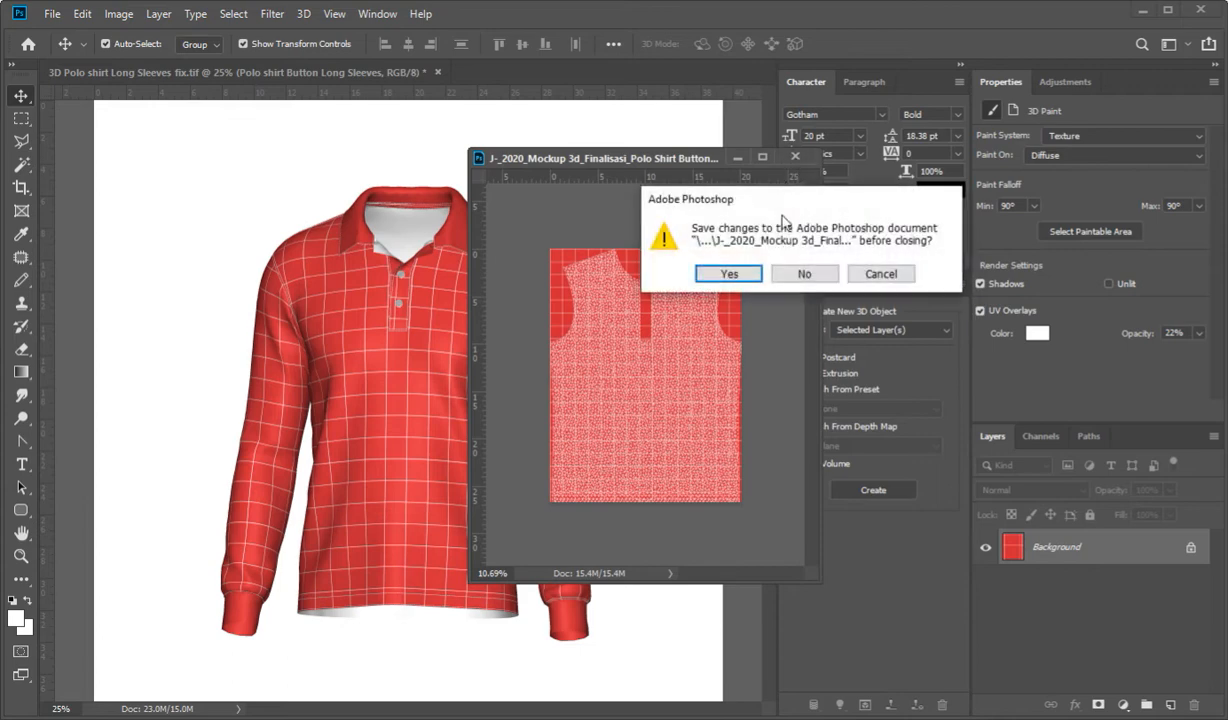
click(745, 273)
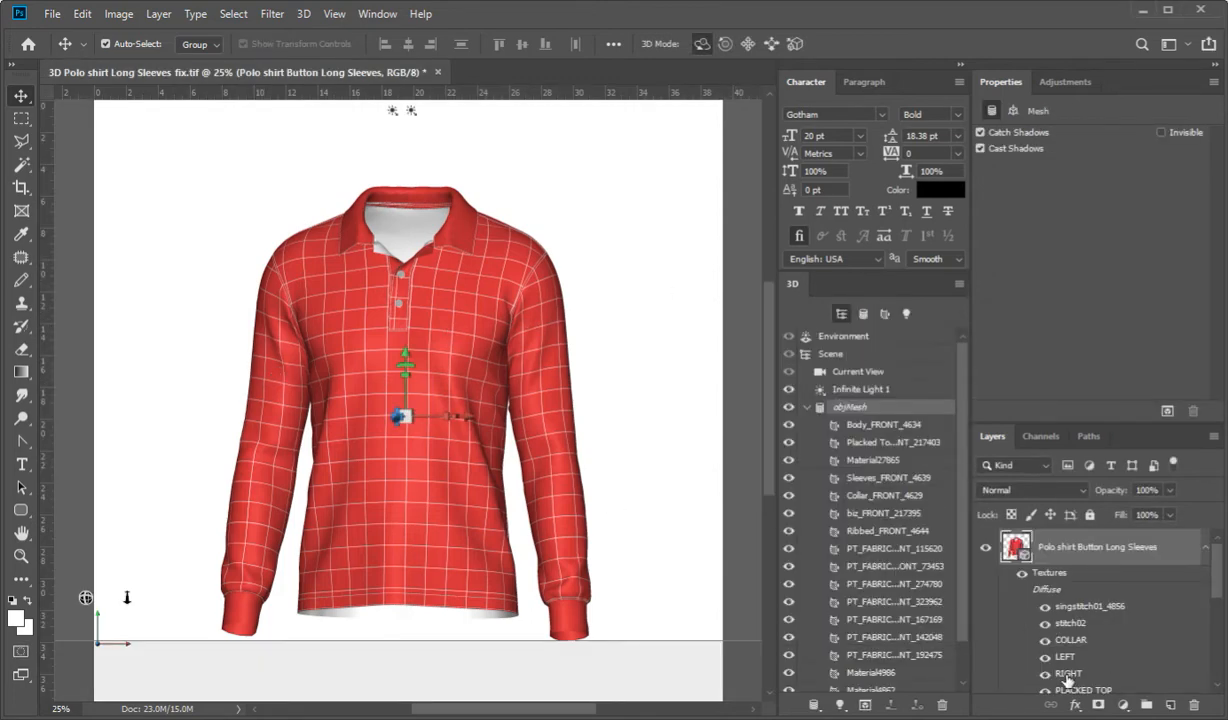
- Open the RIGHT sleeve texture and view it in a small floating window beside the shirt
drag(1220, 556, 1220, 590)
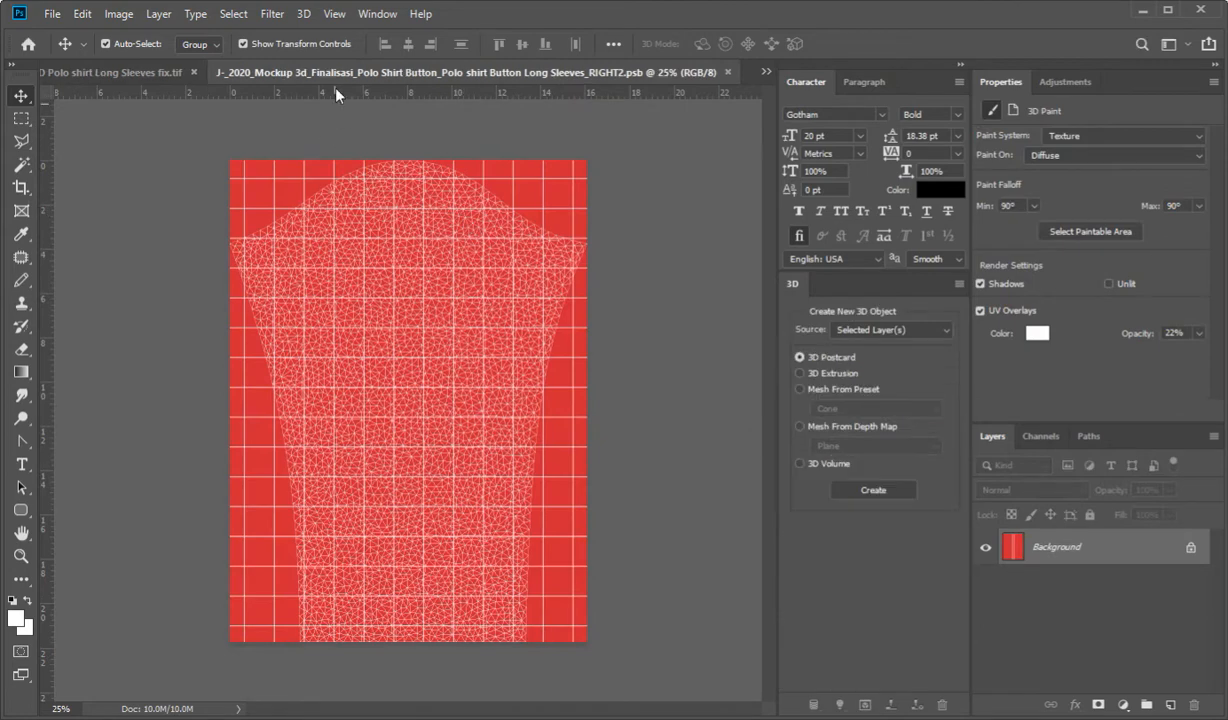
drag(336, 94, 460, 140)
drag(724, 133, 548, 322)
drag(400, 321, 147, 111)
scroll(152, 212, down, 4)
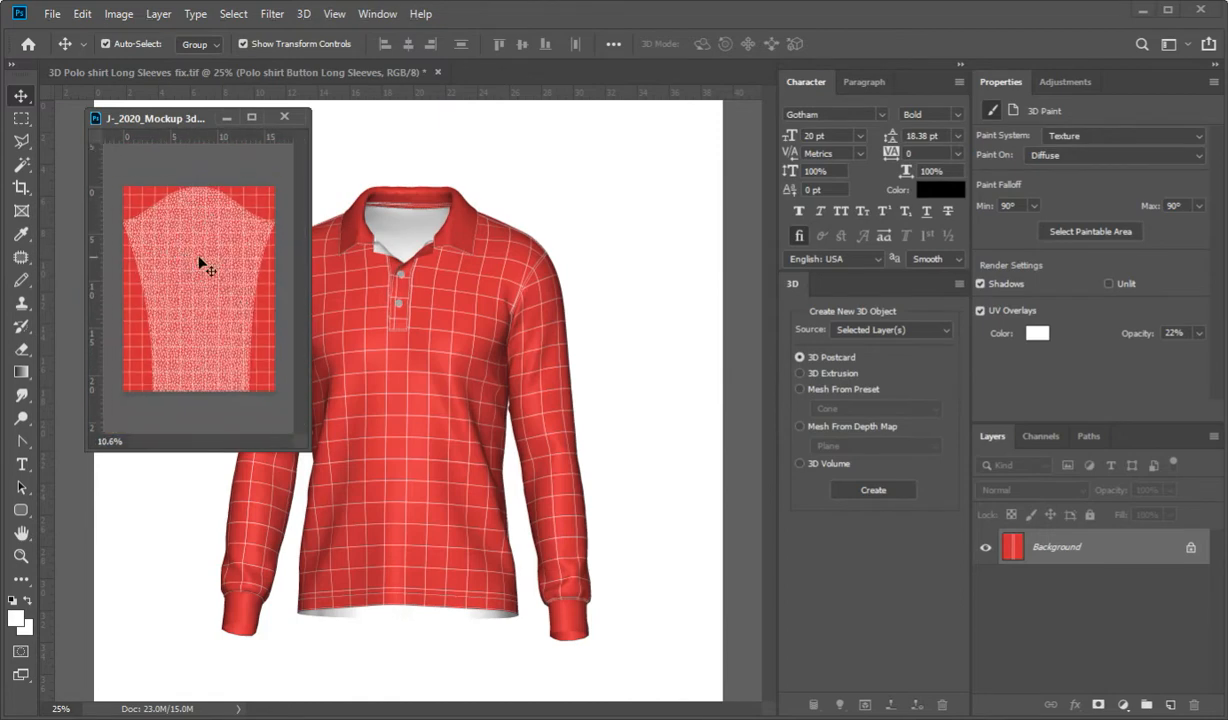
- Check the right sleeve texture's UV overlay with a white overlay colour and close the texture
click(1030, 314)
click(1030, 314)
click(1037, 332)
drag(908, 487, 503, 342)
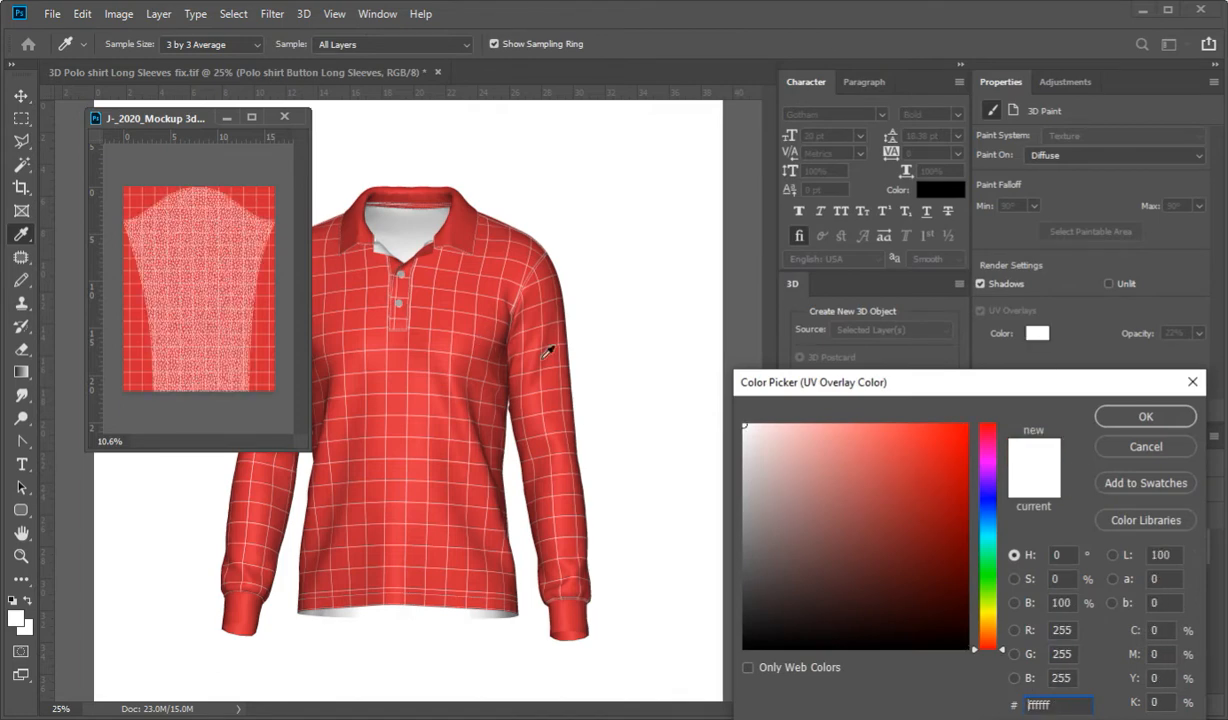
click(1140, 416)
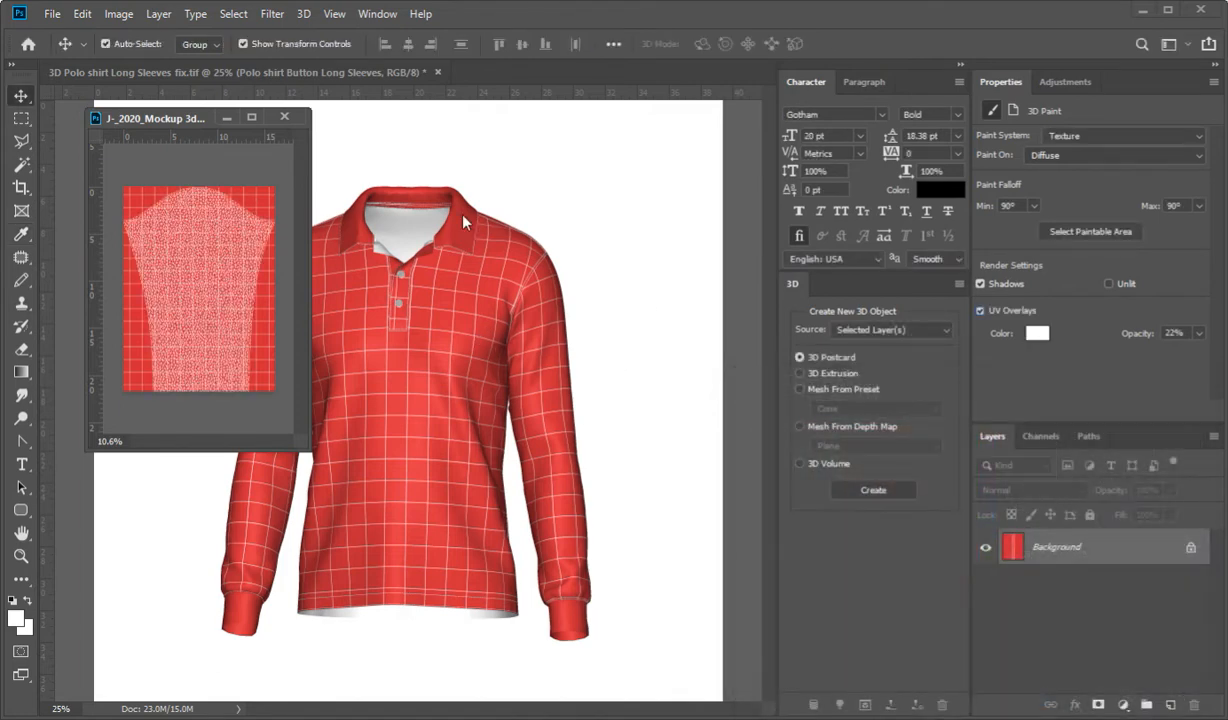
click(286, 118)
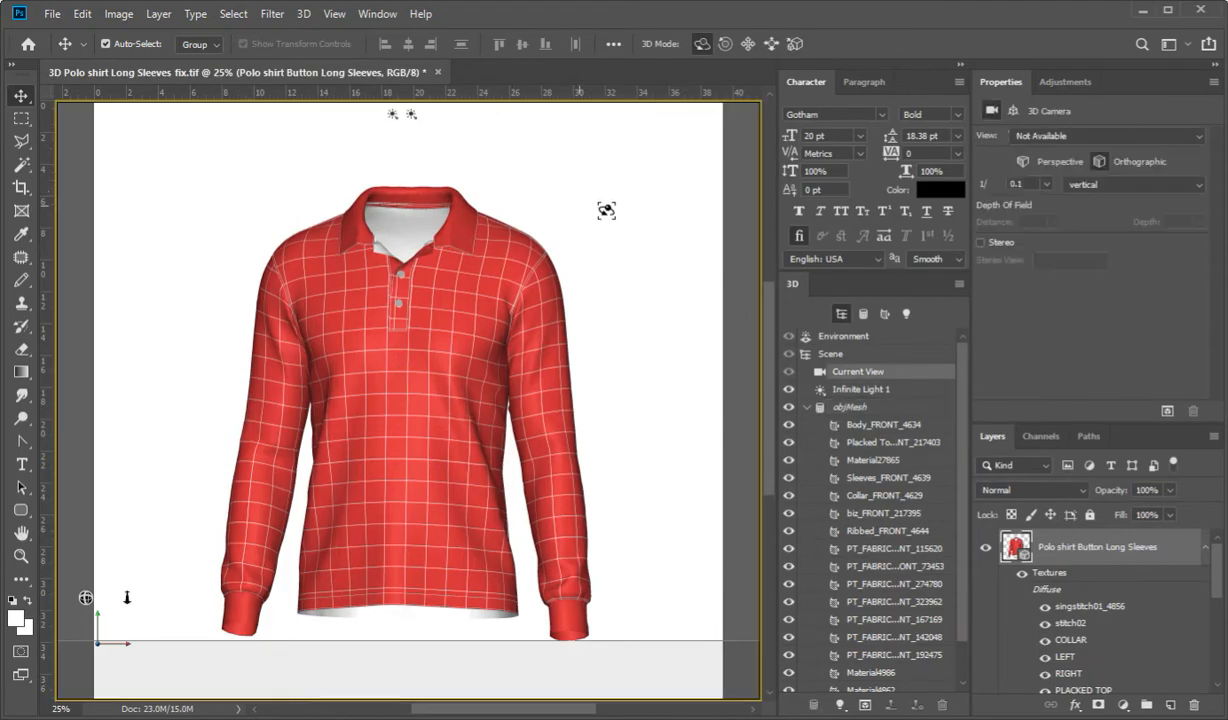
- Turn the 3D shirt around and set the camera to the Back view
drag(461, 190, 820, 131)
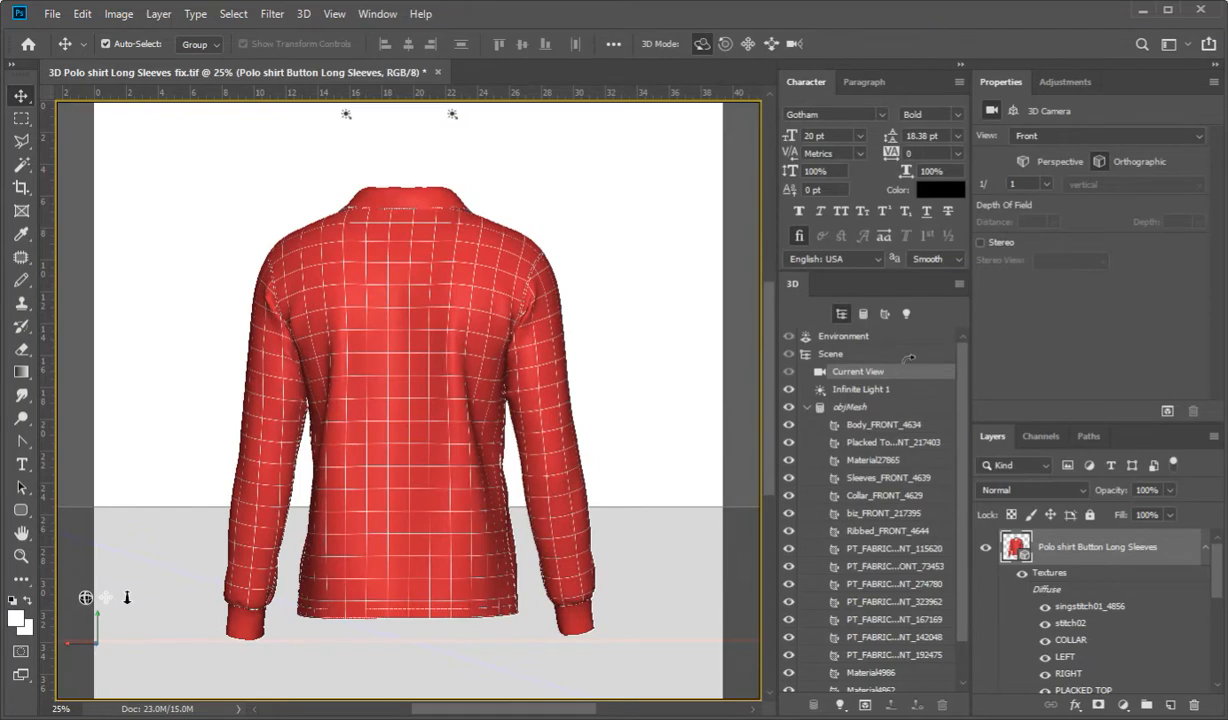
click(1100, 135)
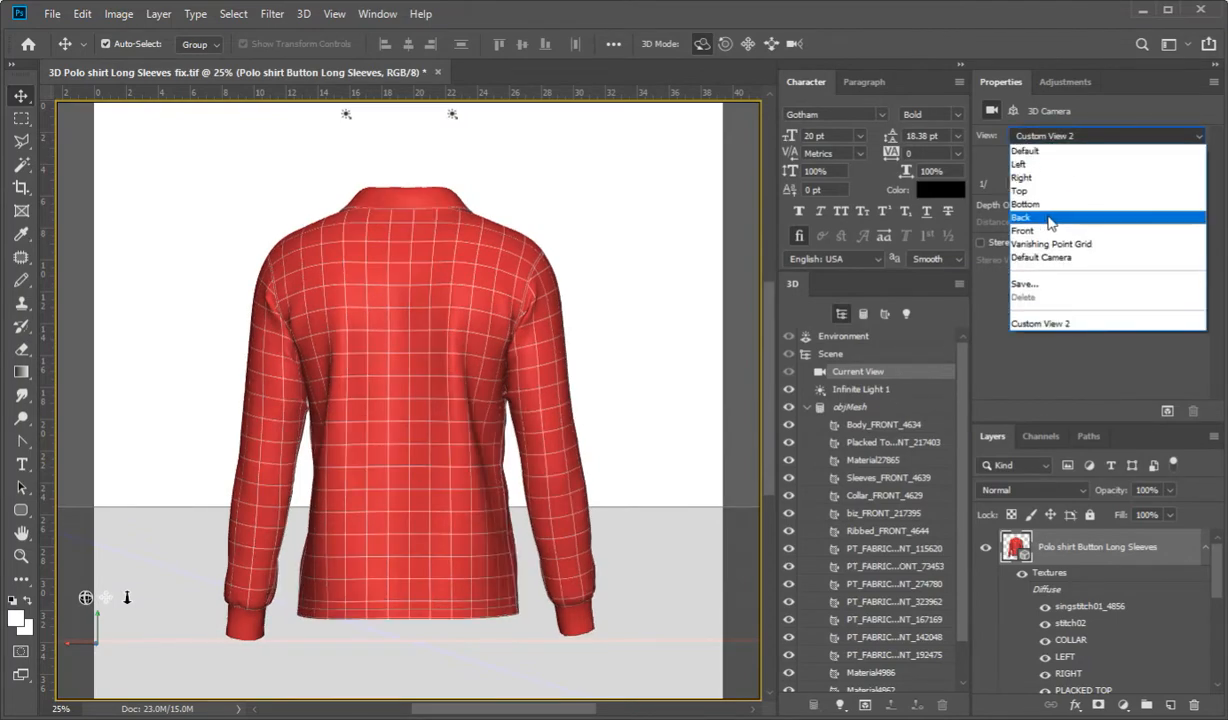
click(1024, 217)
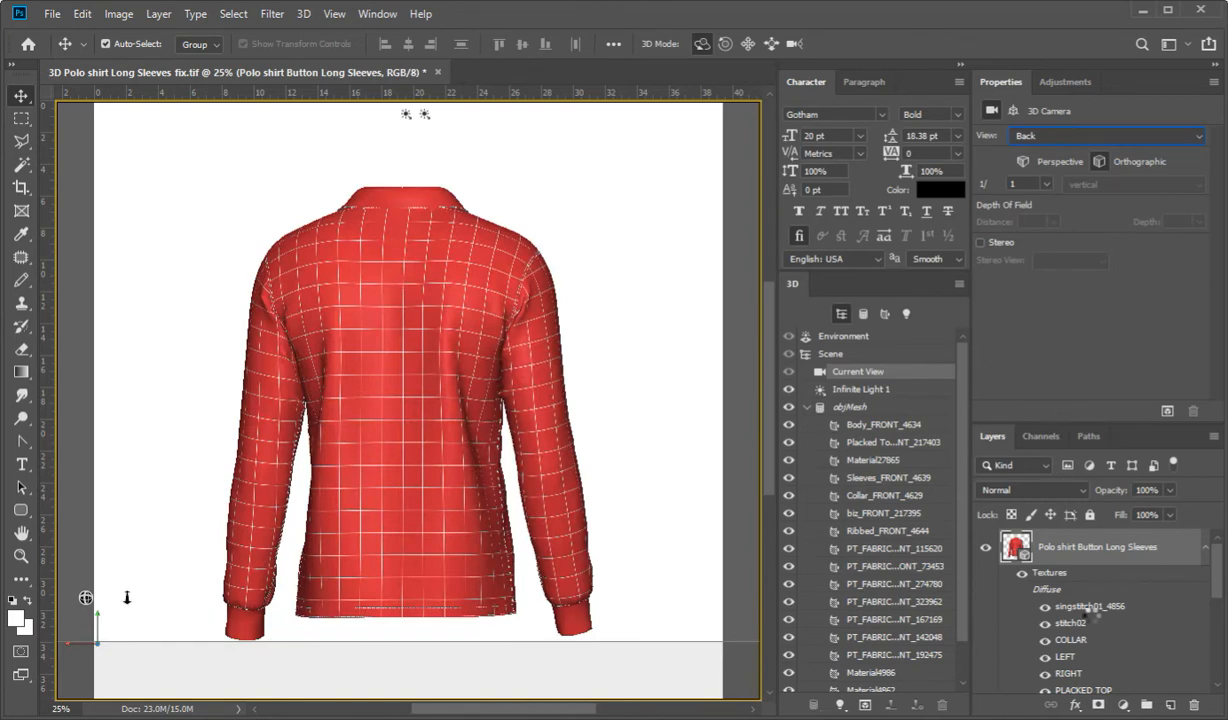
- Open the BACK texture, check its UV overlay with a white overlay colour, and close the texture
scroll(1147, 631, down, 3)
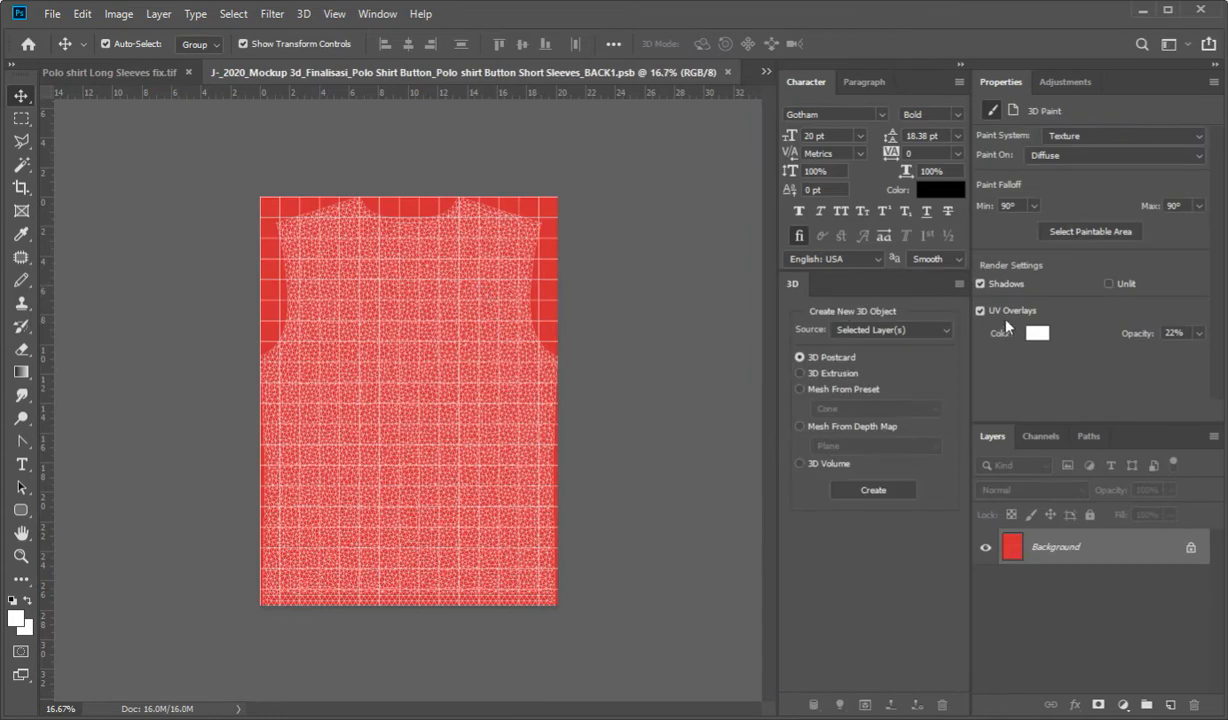
click(1006, 316)
click(1007, 315)
click(1037, 334)
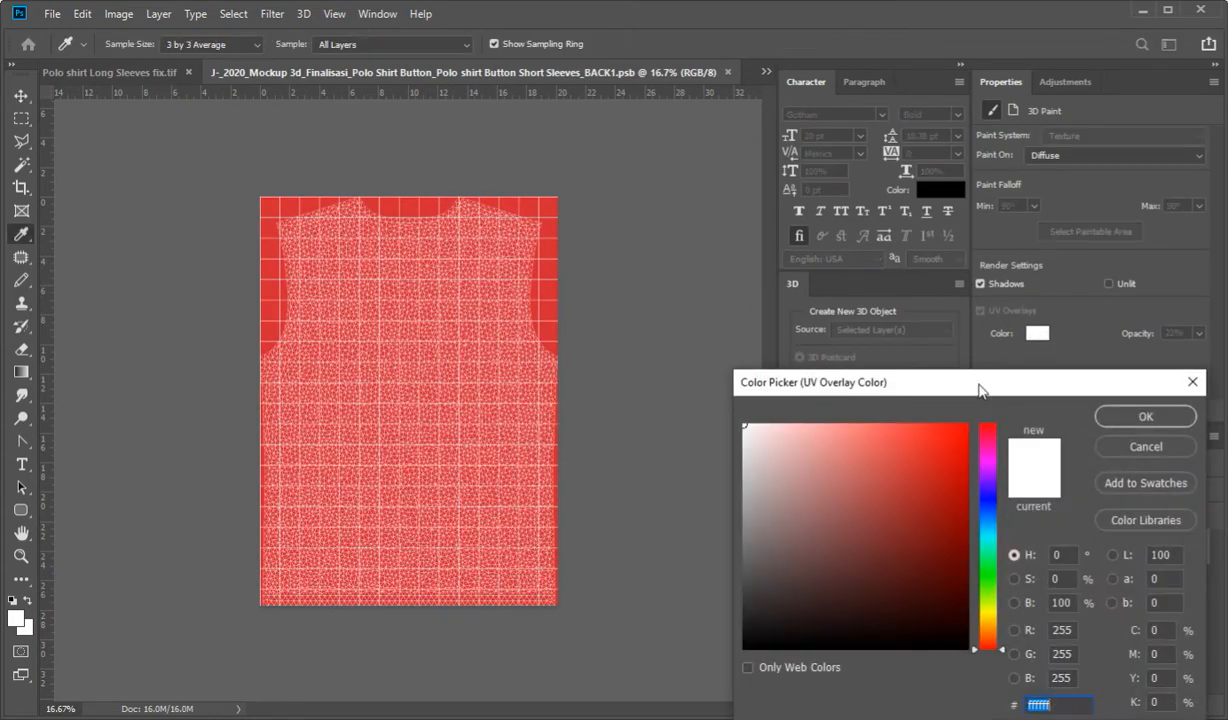
drag(909, 490, 1037, 681)
drag(920, 510, 736, 408)
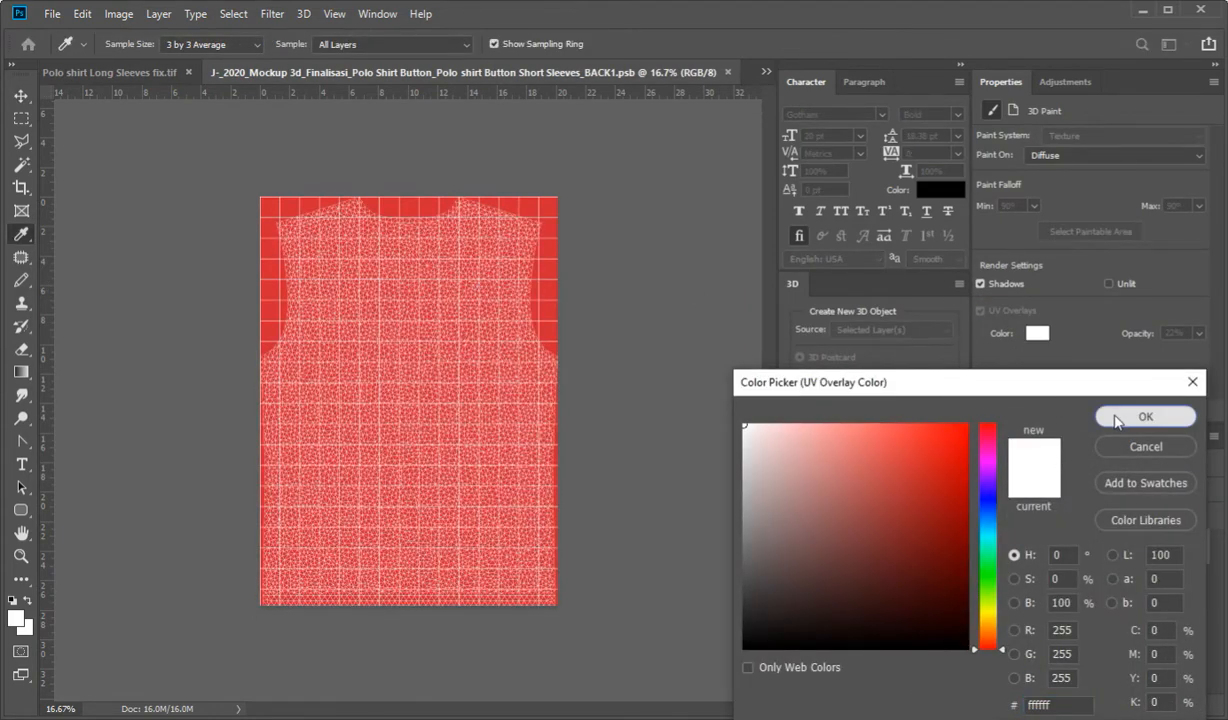
click(1117, 418)
click(728, 72)
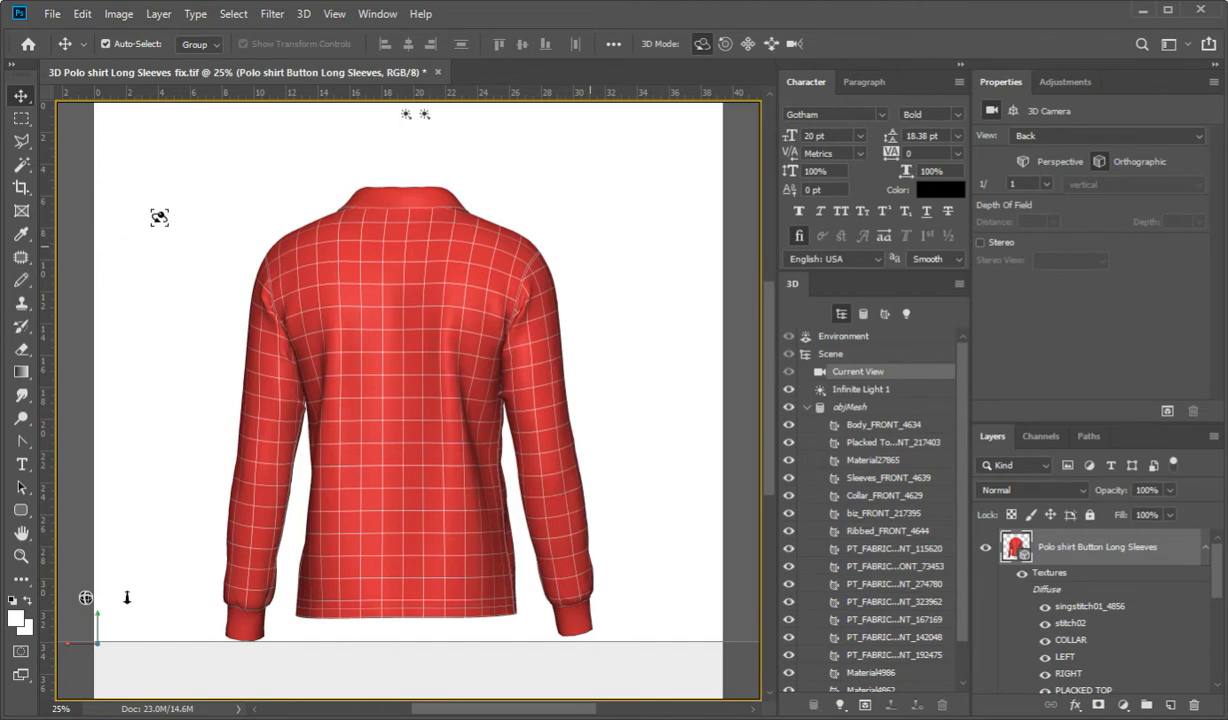
- Set the 3D camera to the Front view
click(1107, 136)
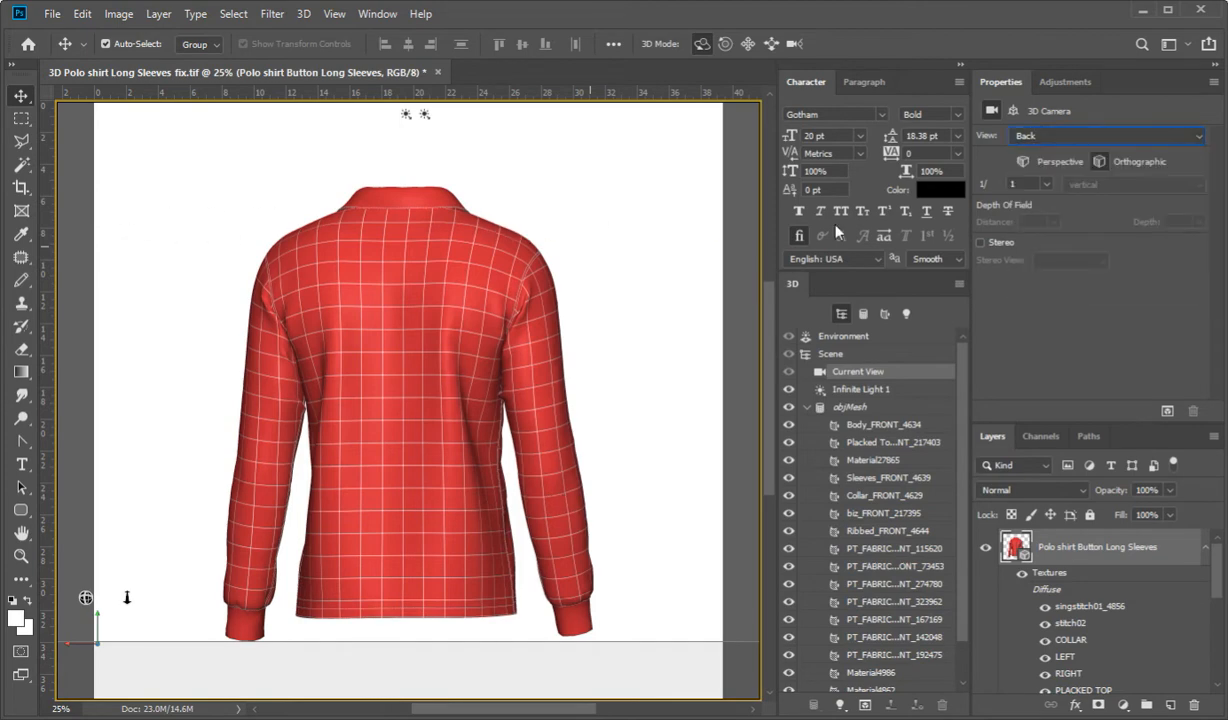
click(1046, 139)
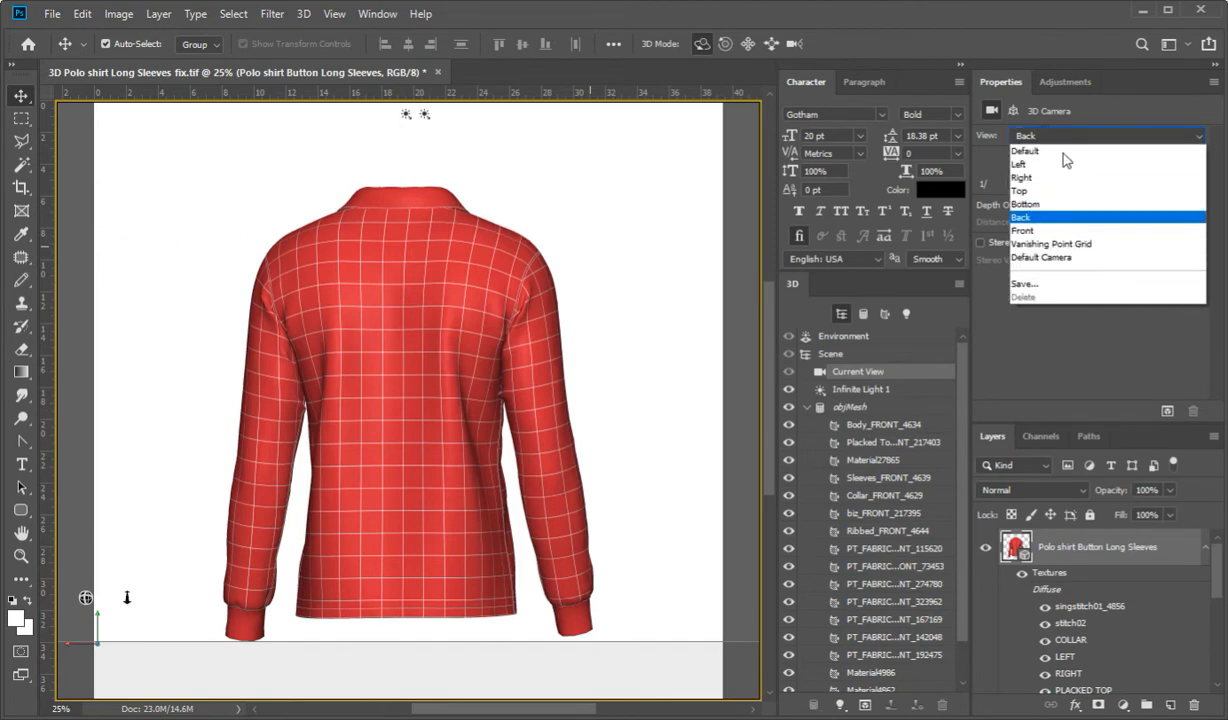
click(1030, 230)
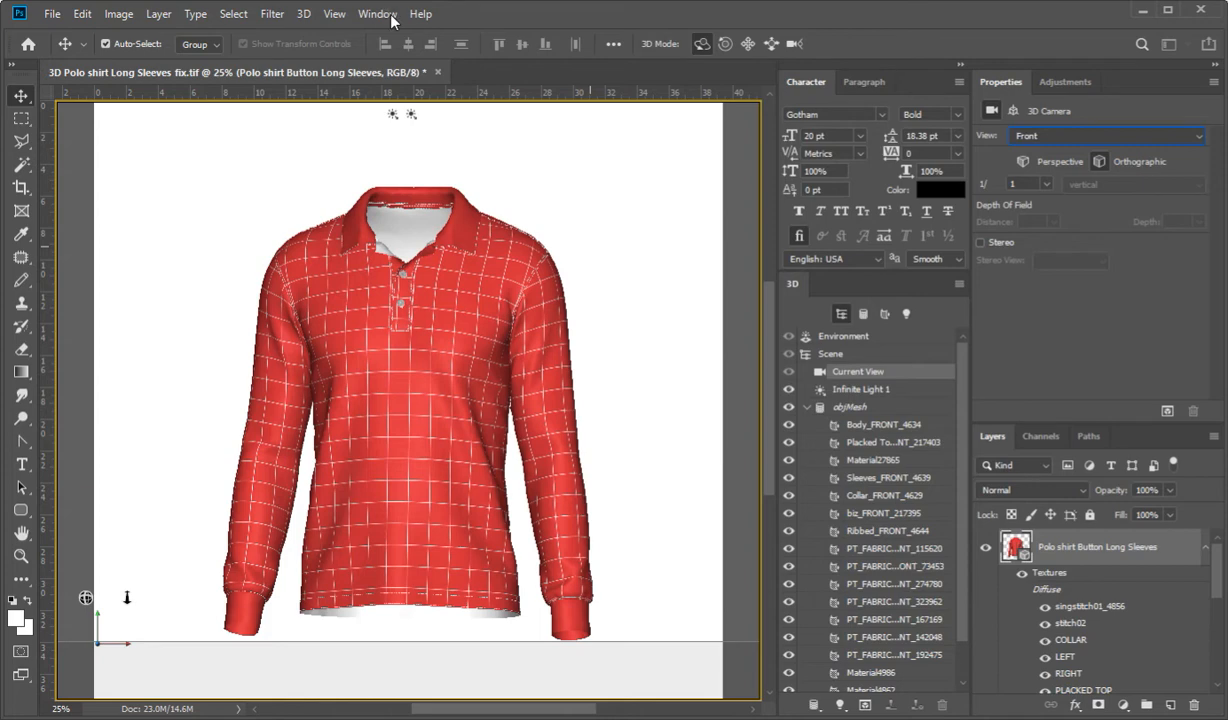
- Show the Timeline and reduce its height to leave more room for the shirt
click(388, 14)
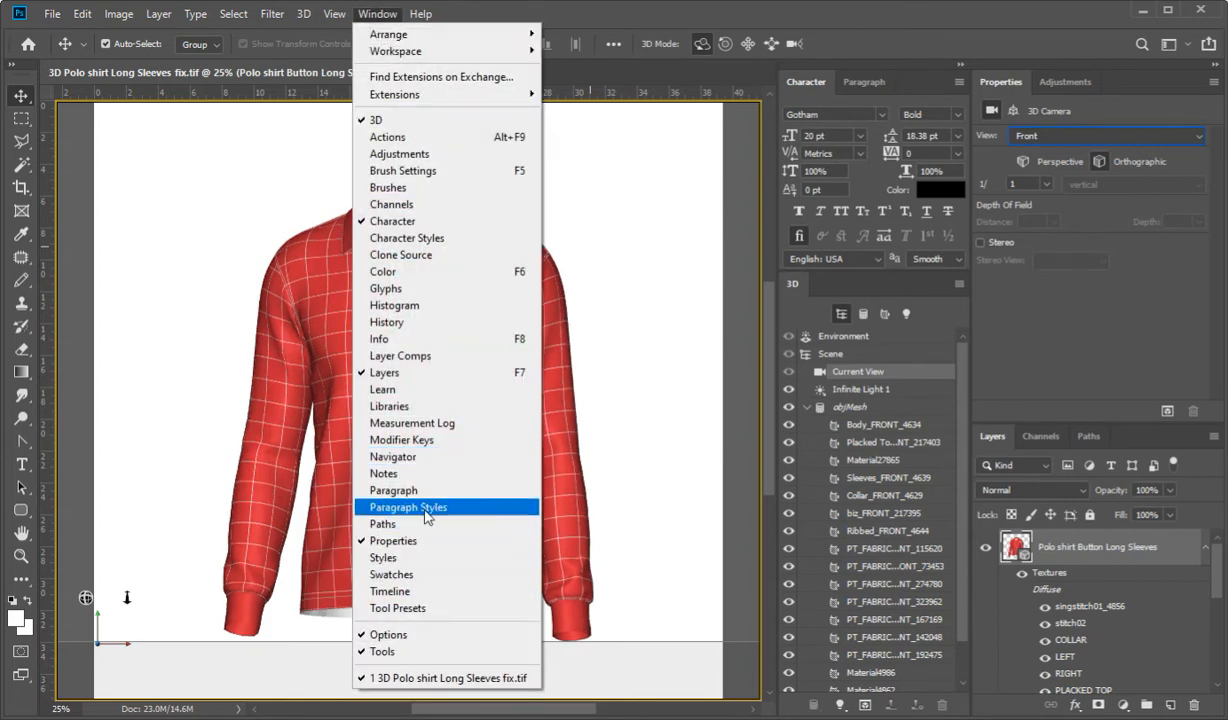
click(415, 591)
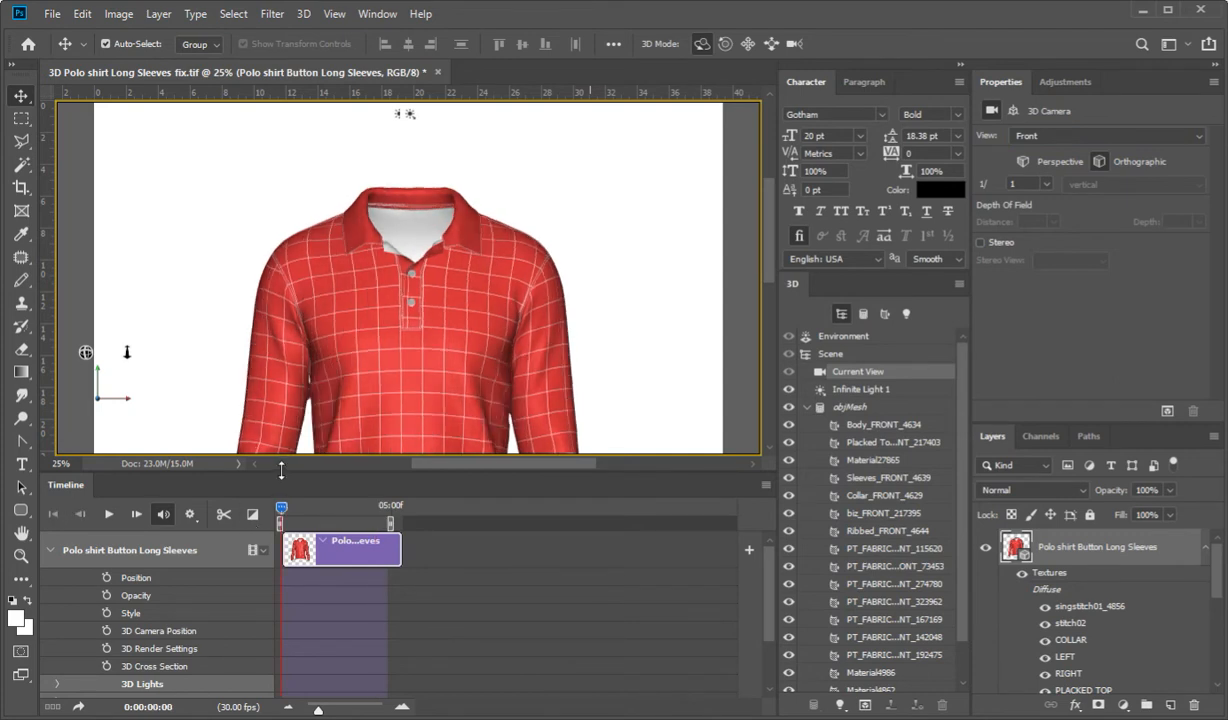
drag(281, 565, 279, 636)
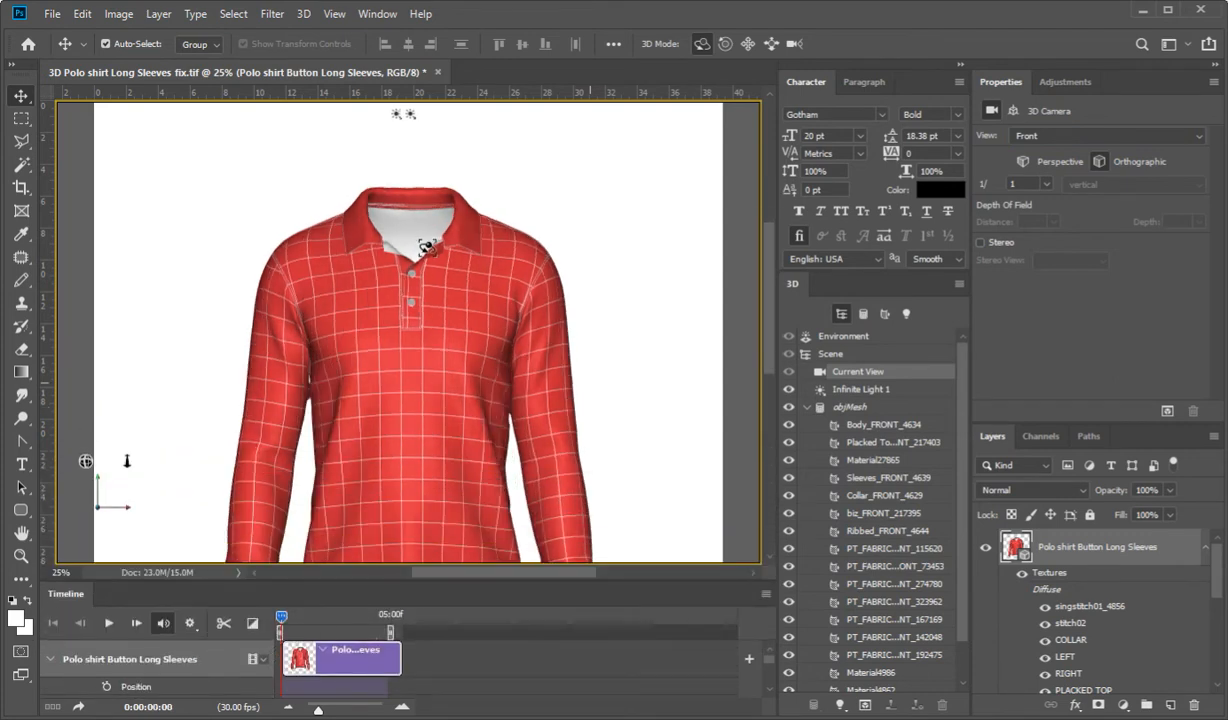
- Activate the Rectangular Marquee tool to hide the 3D widgets and play the shirt's timeline animation
click(21, 118)
scroll(374, 163, down, 2)
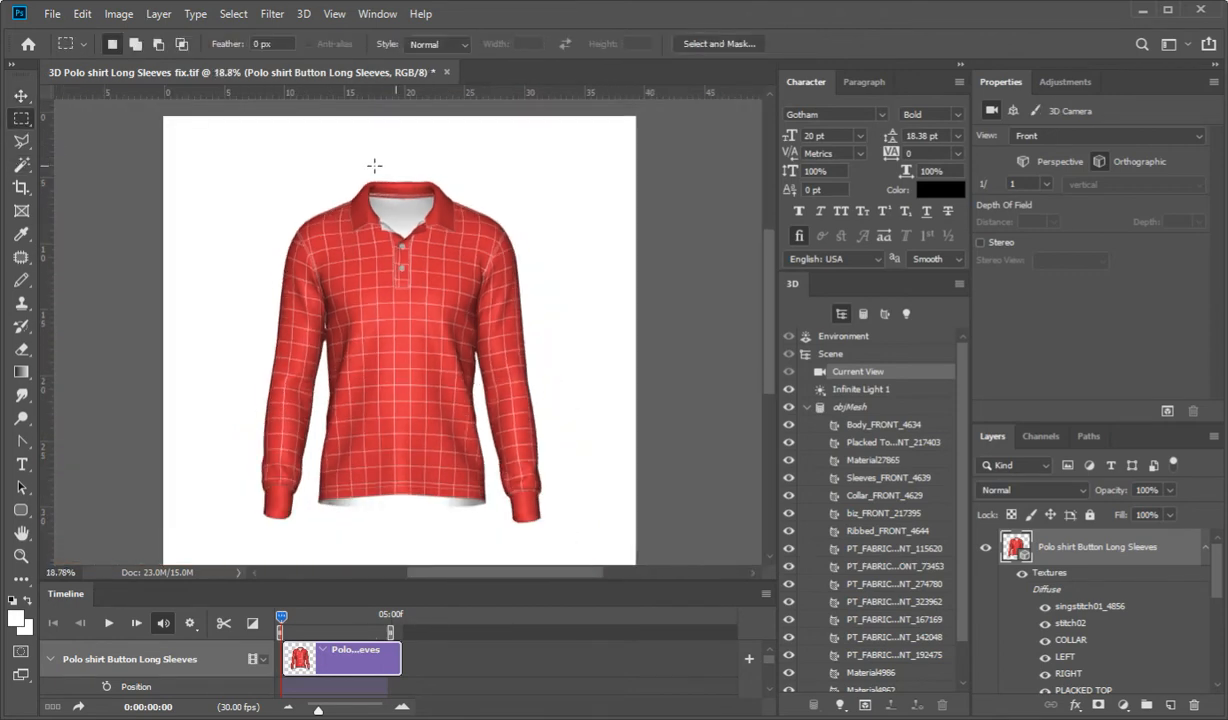
click(106, 621)
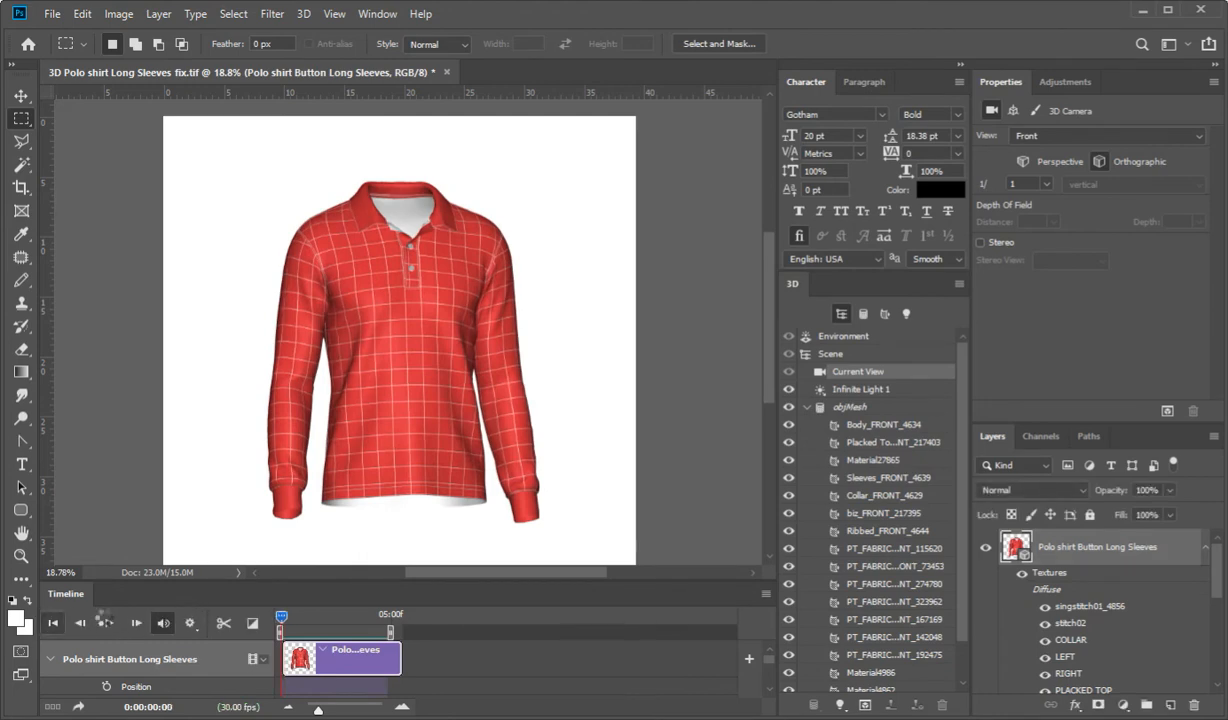
- Save the long-sleeve polo shirt mockup document
click(52, 14)
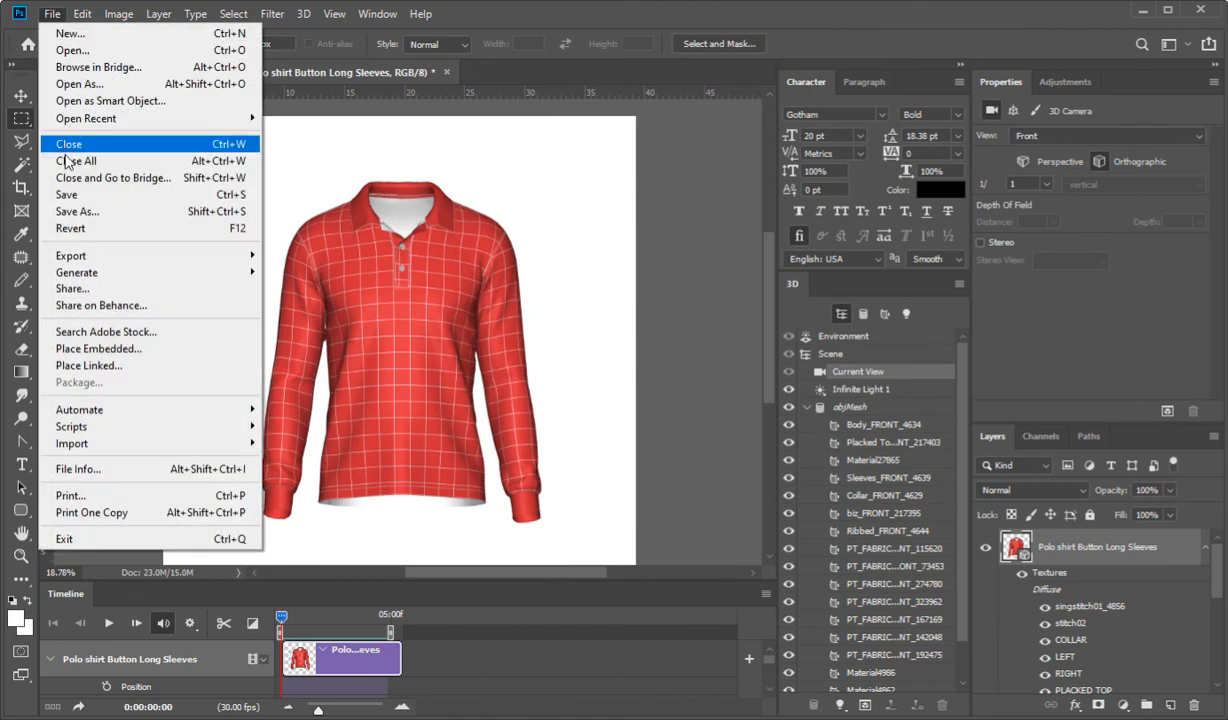
click(62, 190)
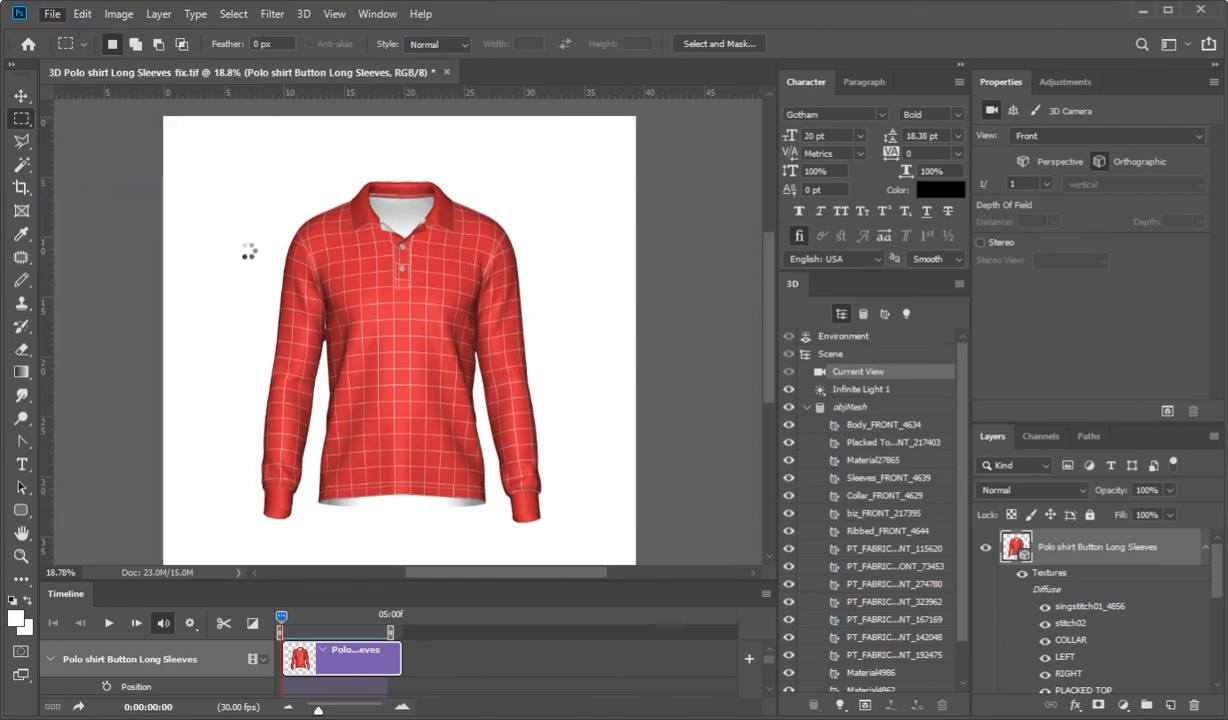